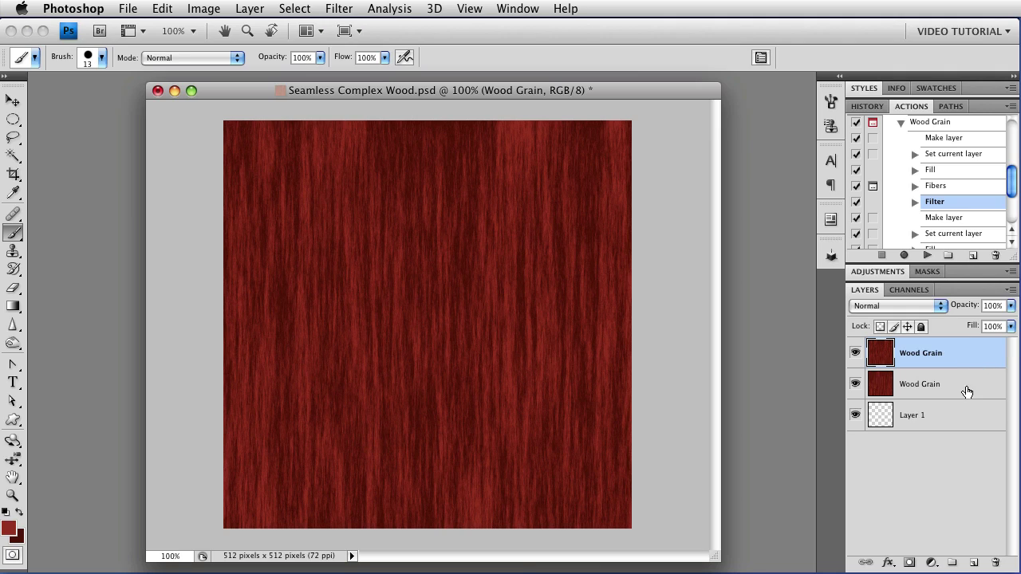
Step: After toggling its visibility to compare, offset the top Wood Grain layer +256/+256 px with Wrap Around
{"action": "left_click", "coordinate": [855, 353]}
{"action": "left_click", "coordinate": [856, 353]}
{"action": "left_click", "coordinate": [339, 8]}
{"action": "mouse_move", "coordinate": [405, 313]}
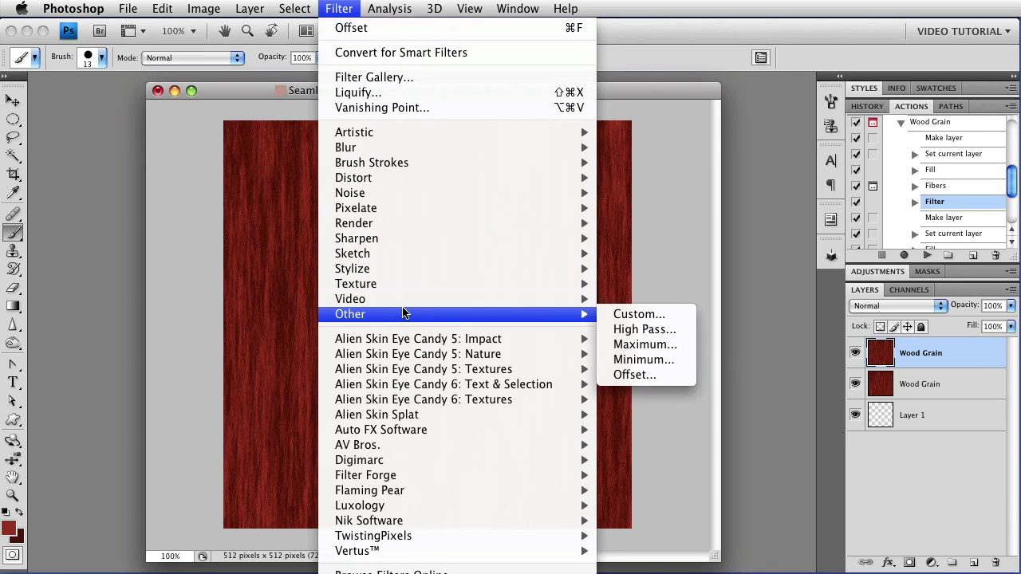
{"action": "left_click", "coordinate": [647, 386]}
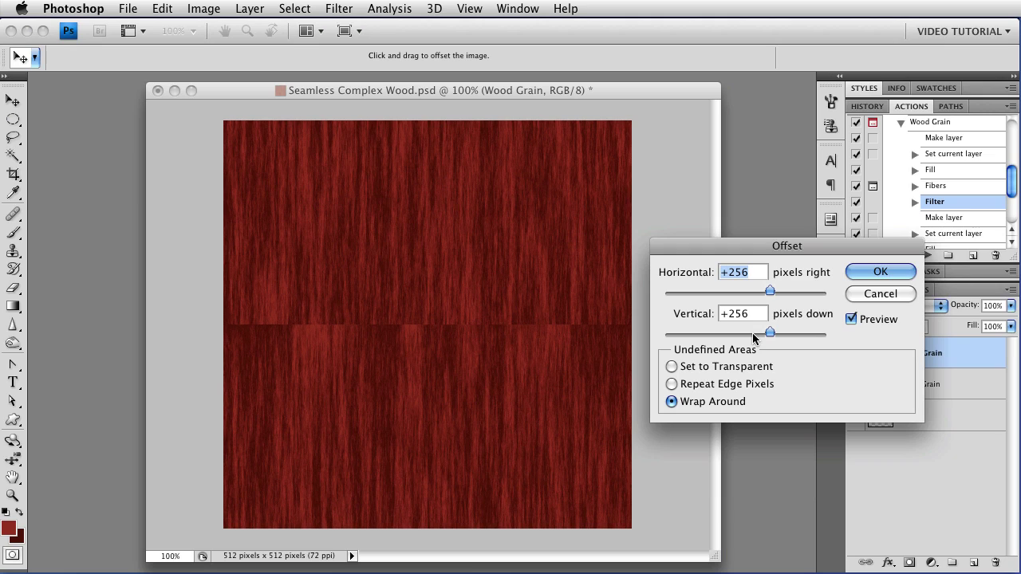
{"action": "left_click", "coordinate": [881, 273]}
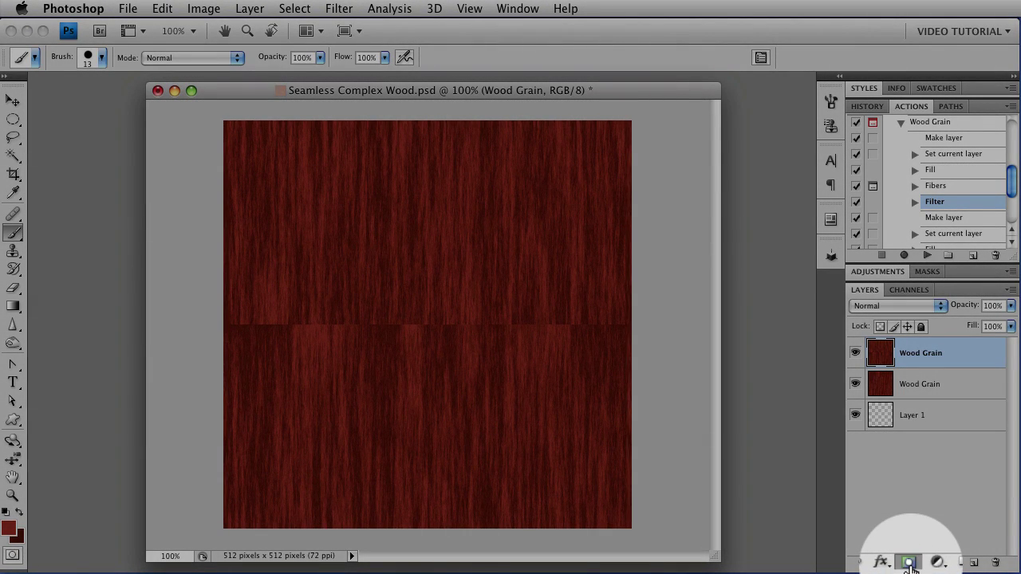
Step: Add a white layer mask to the top Wood Grain layer and set black foreground over white
{"action": "left_click", "coordinate": [910, 564]}
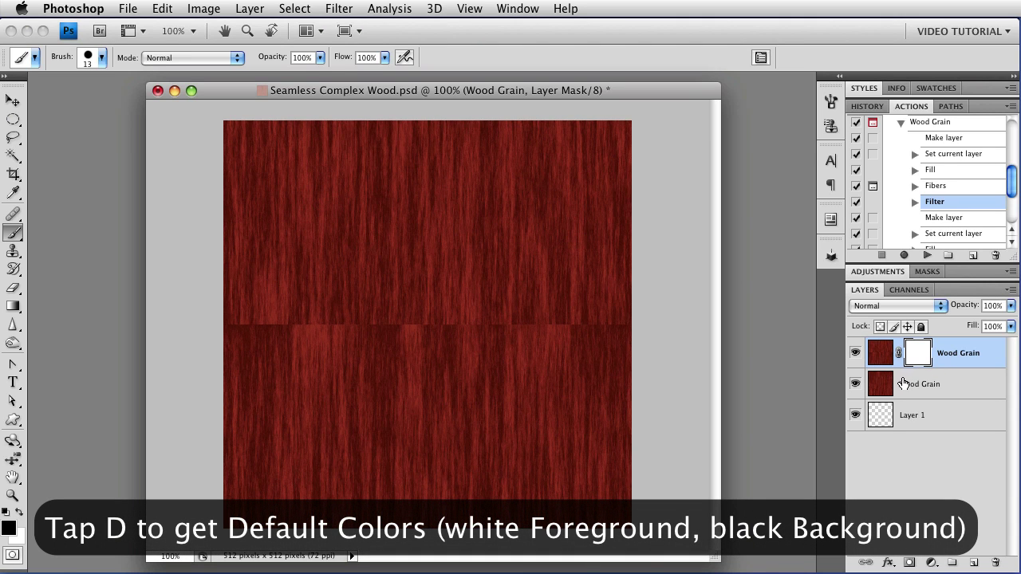
{"action": "key", "text": "d"}
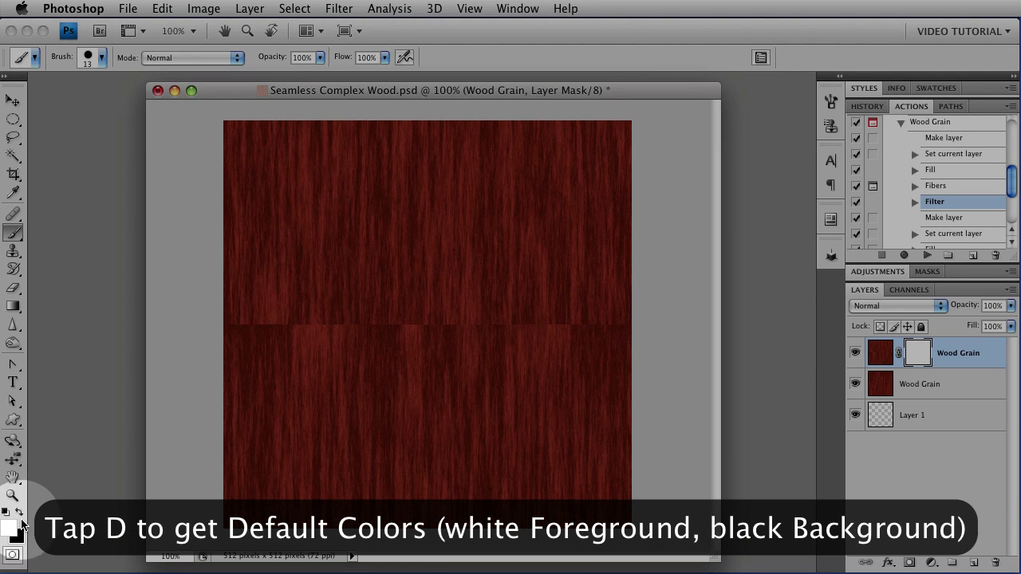
{"action": "key", "text": "x"}
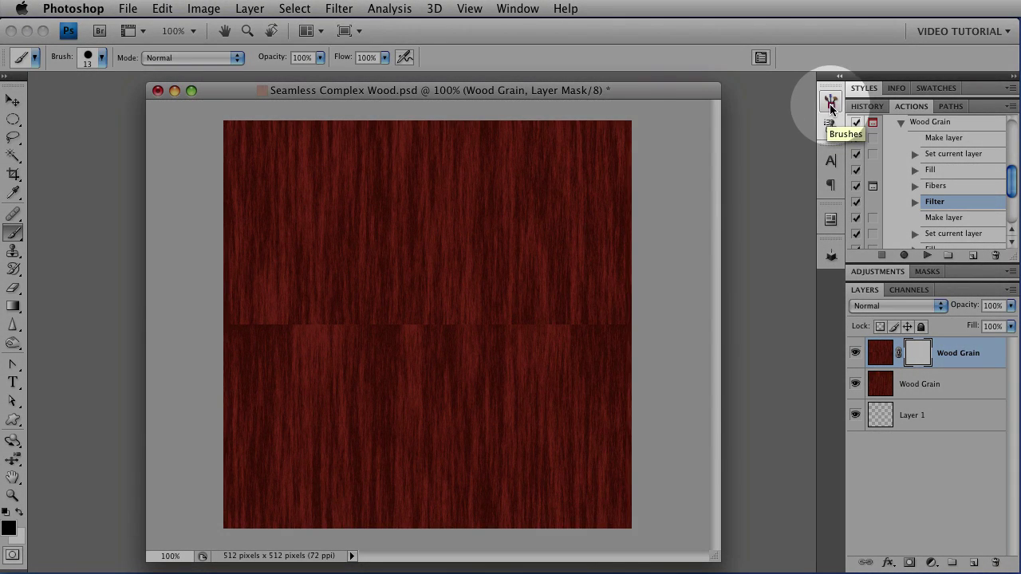
Step: In the Brush settings panel, turn Shape Dynamics off and enable Scattering
{"action": "left_click", "coordinate": [831, 104]}
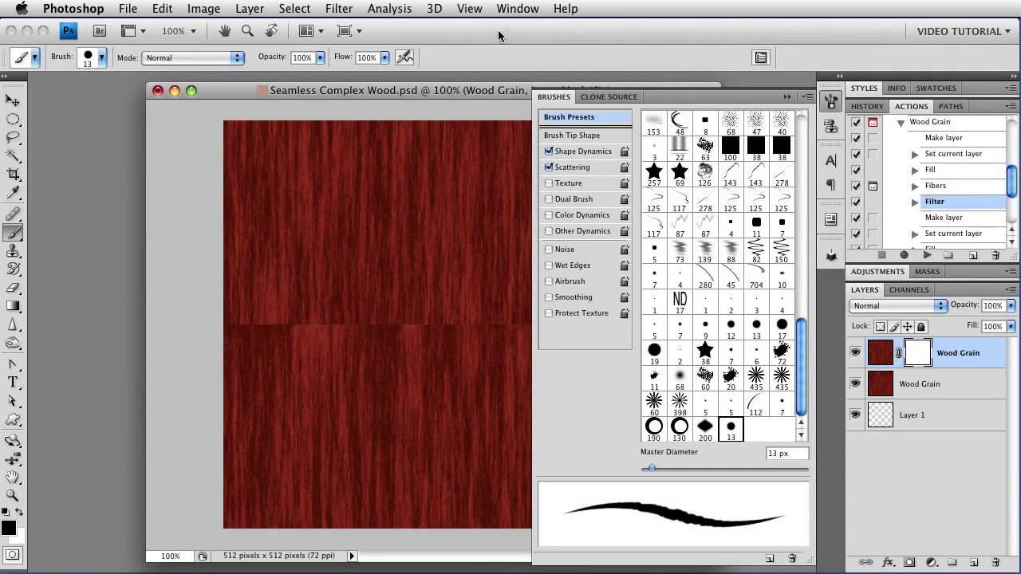
{"action": "left_click", "coordinate": [518, 9]}
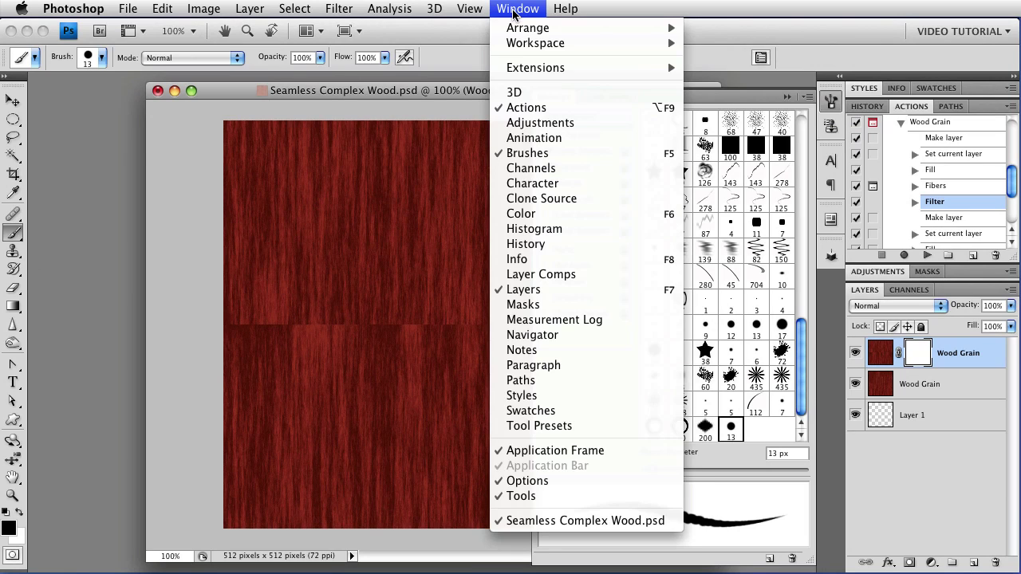
{"action": "left_click", "coordinate": [577, 153]}
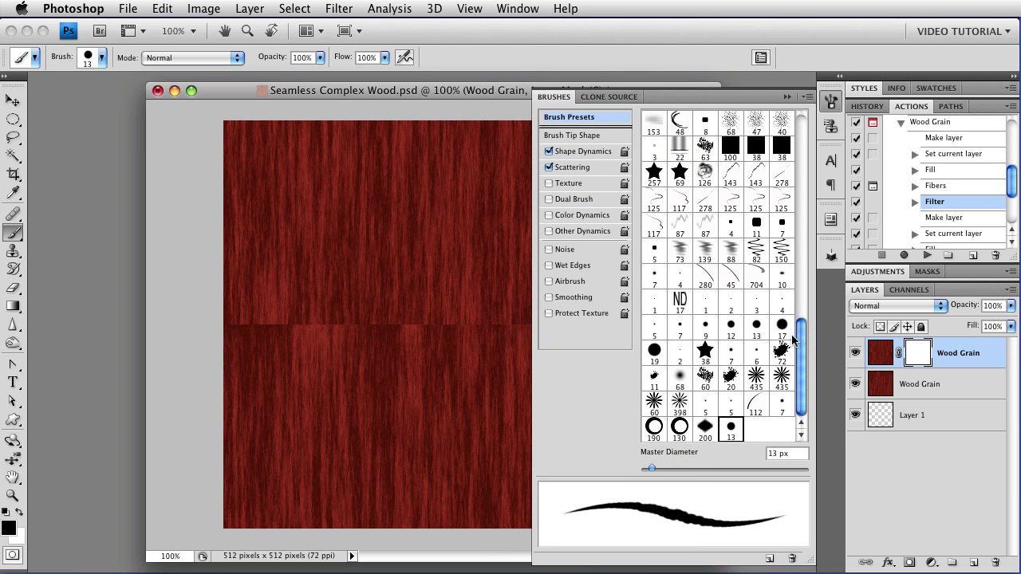
{"action": "left_click", "coordinate": [549, 152]}
{"action": "left_click", "coordinate": [549, 168]}
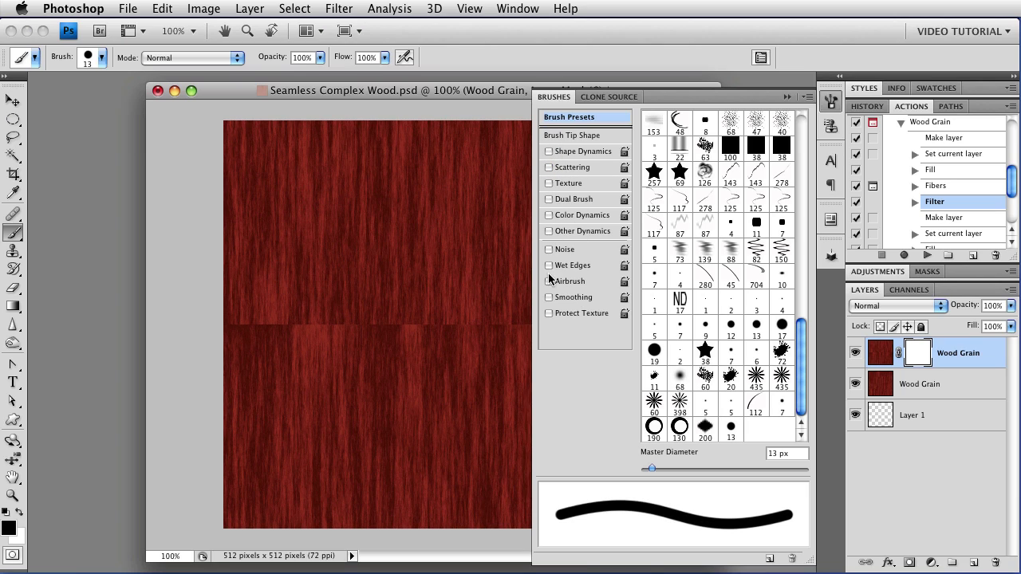
{"action": "left_click", "coordinate": [570, 168]}
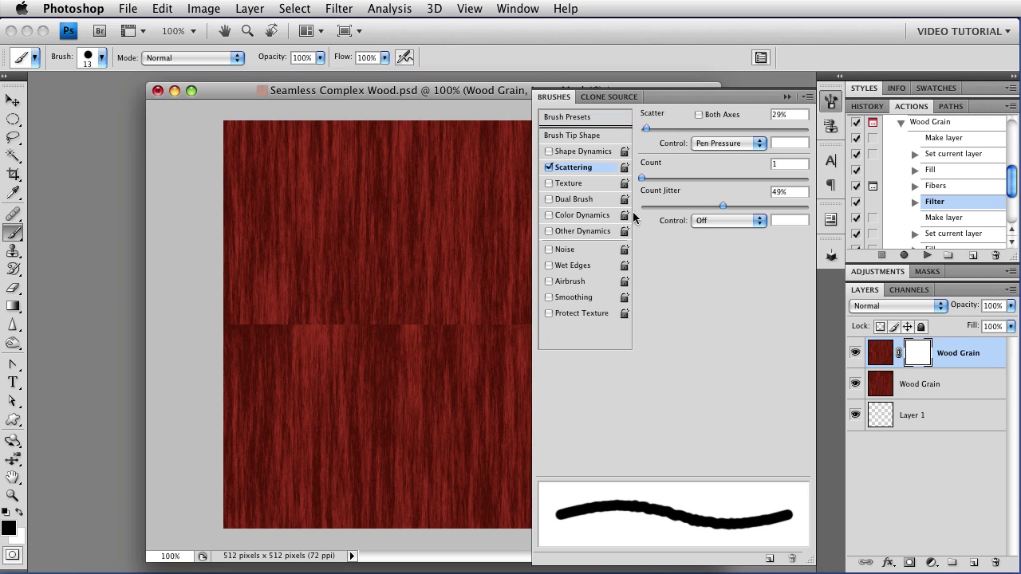
Step: Set Scatter to 129% with Control Off, Count 2, and Count Jitter Control Off
{"action": "mouse_move", "coordinate": [647, 128]}
{"action": "left_mouse_down"}
{"action": "mouse_move", "coordinate": [687, 137]}
{"action": "mouse_move", "coordinate": [663, 138]}
{"action": "left_mouse_up"}
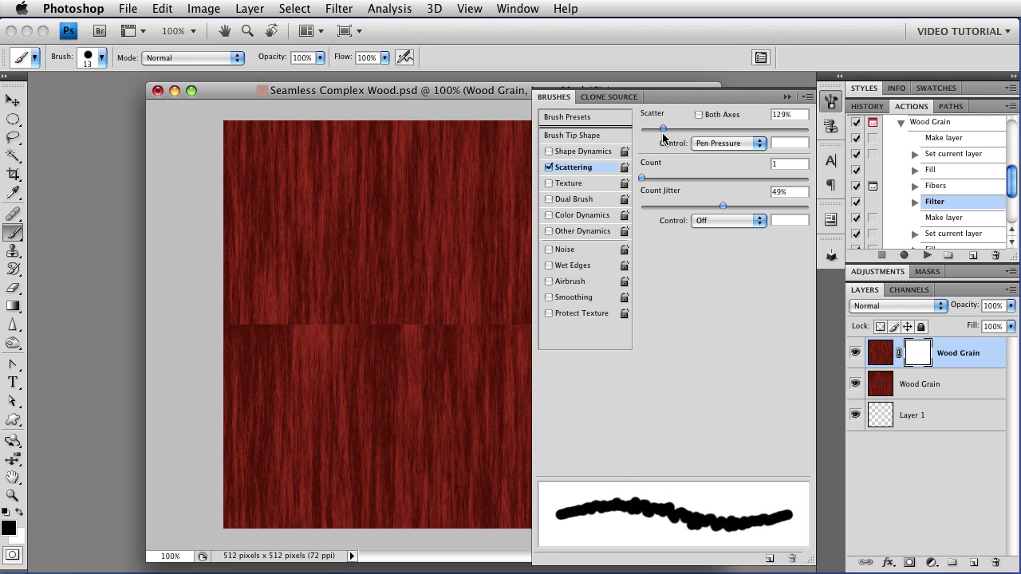
{"action": "left_click", "coordinate": [704, 144]}
{"action": "left_click", "coordinate": [706, 122]}
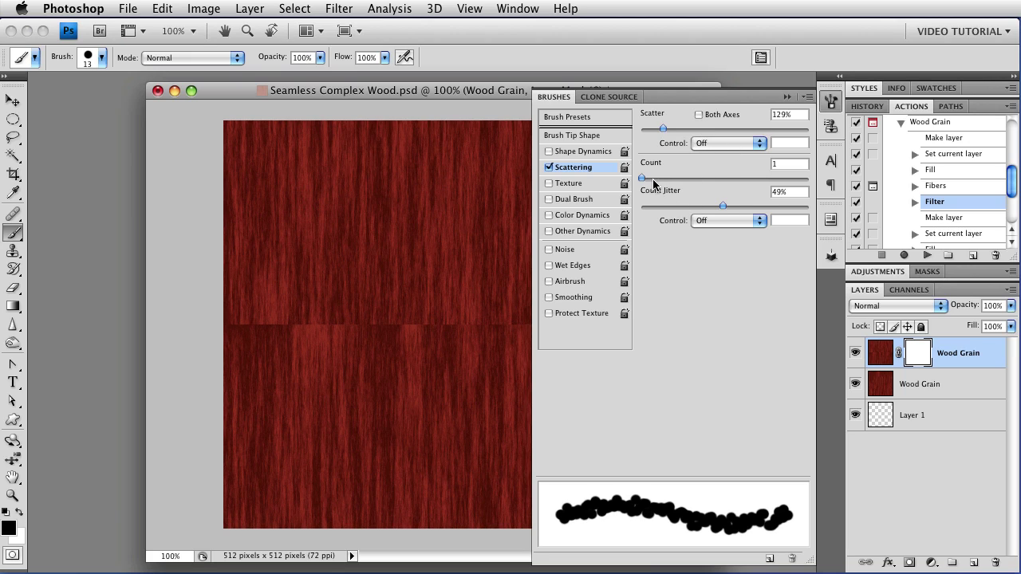
{"action": "left_click_drag", "start_coordinate": [643, 177], "coordinate": [649, 177]}
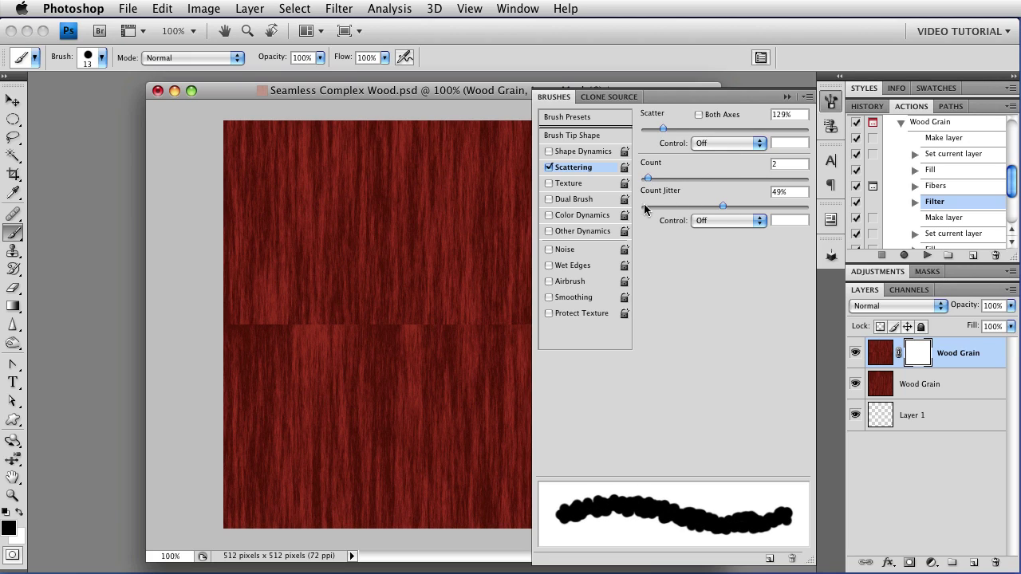
{"action": "left_click", "coordinate": [723, 220]}
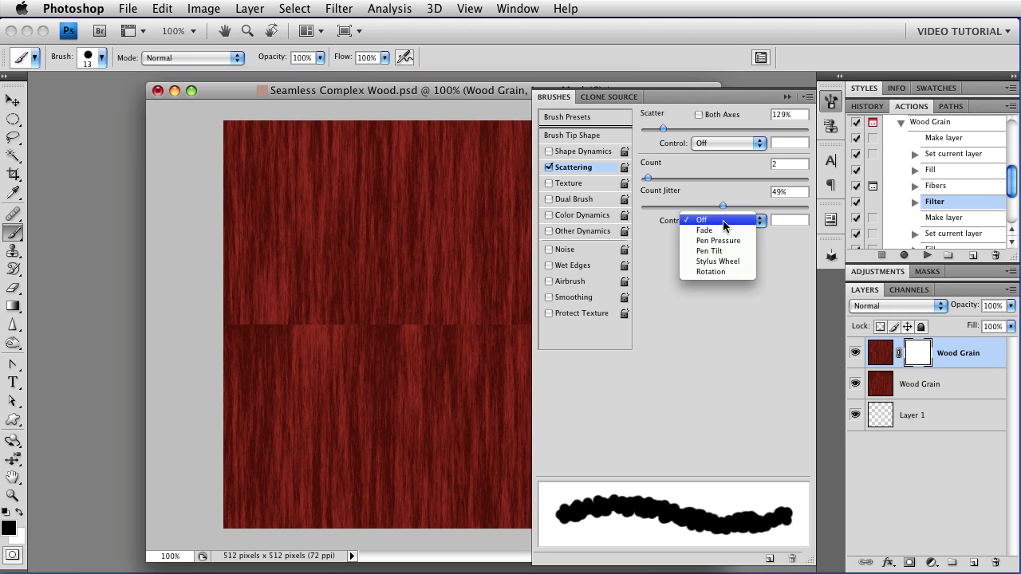
{"action": "left_click", "coordinate": [723, 224]}
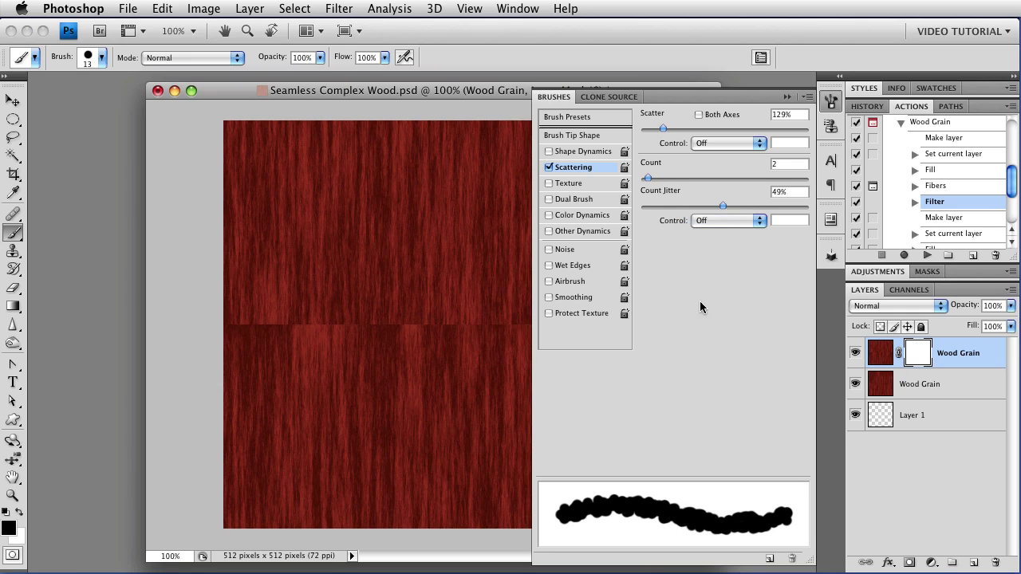
Step: Set the brush tip to 155 px diameter, 90° angle and 8% roundness
{"action": "left_click", "coordinate": [584, 137]}
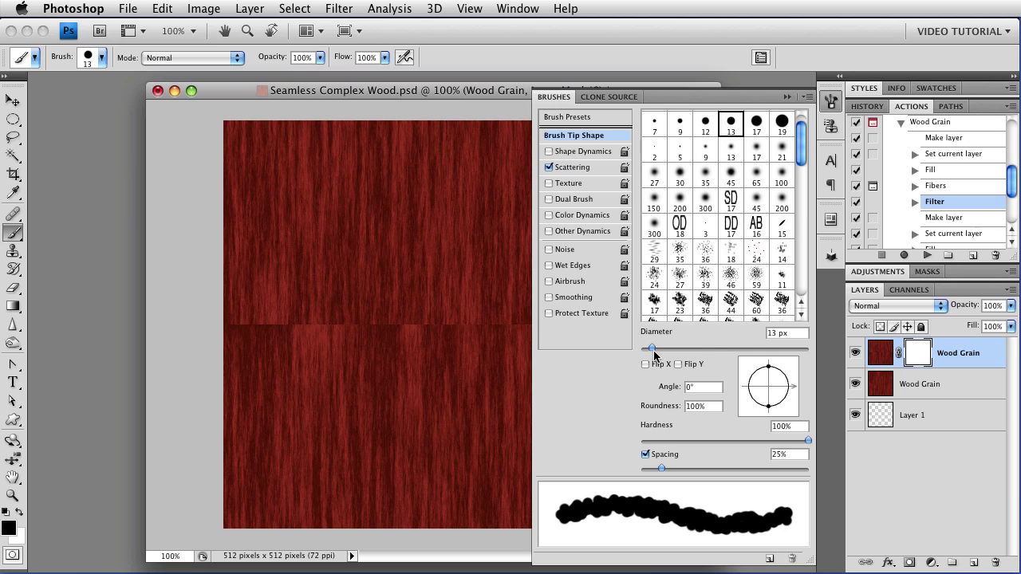
{"action": "left_click_drag", "start_coordinate": [653, 349], "coordinate": [654, 349]}
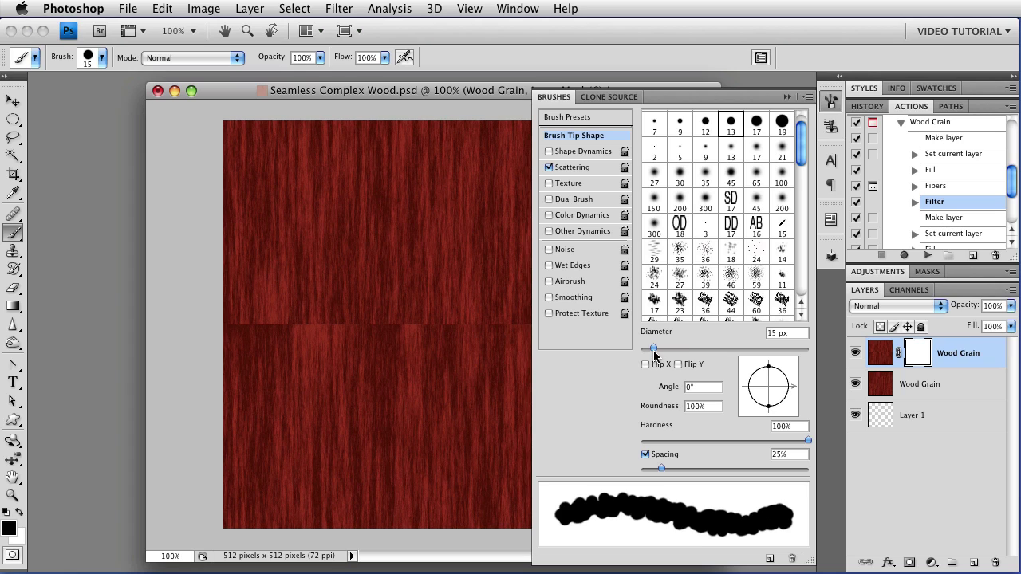
{"action": "left_click_drag", "start_coordinate": [654, 349], "coordinate": [747, 347]}
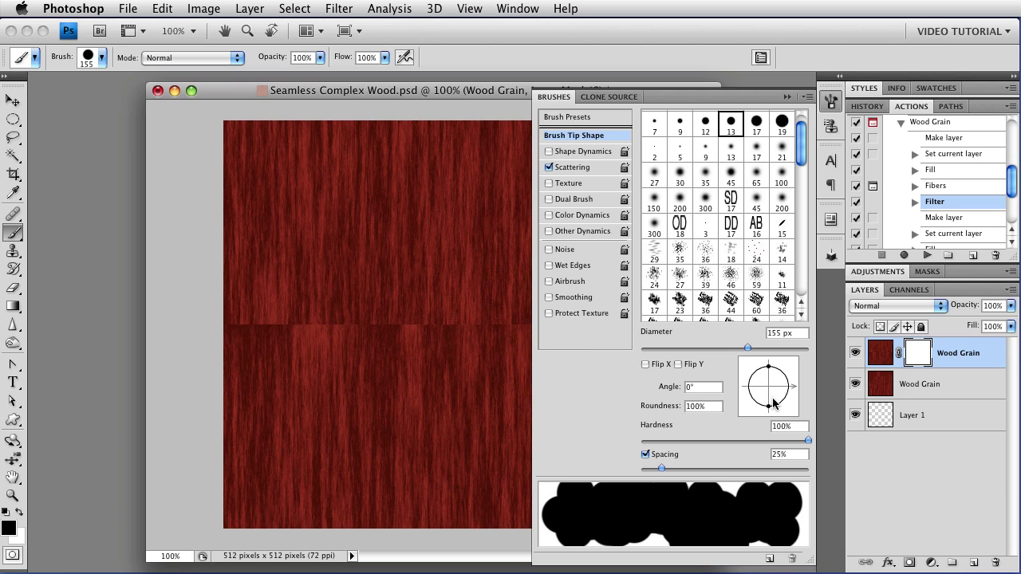
{"action": "left_click_drag", "start_coordinate": [793, 388], "coordinate": [768, 349]}
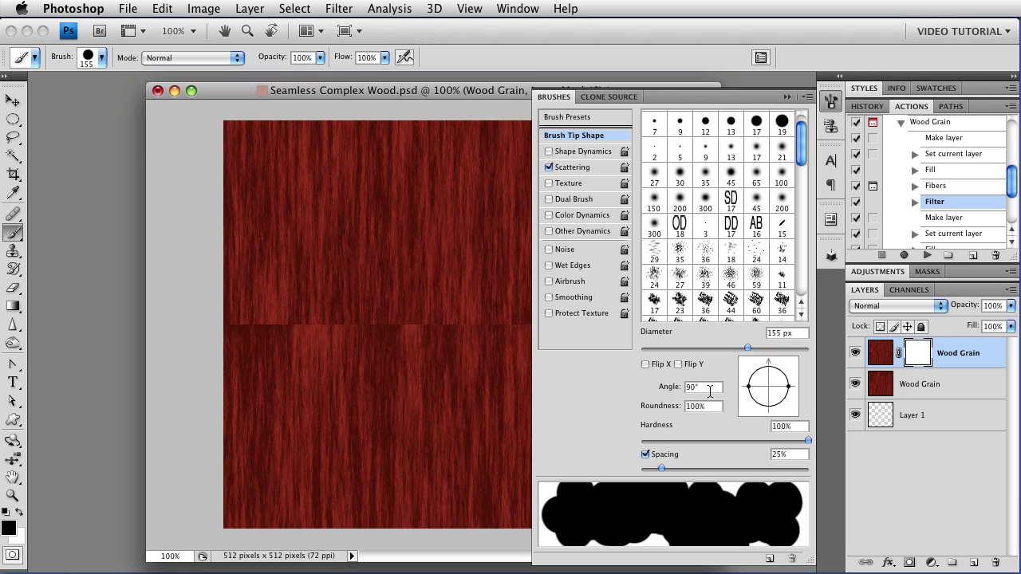
{"action": "left_click_drag", "start_coordinate": [788, 386], "coordinate": [770, 394]}
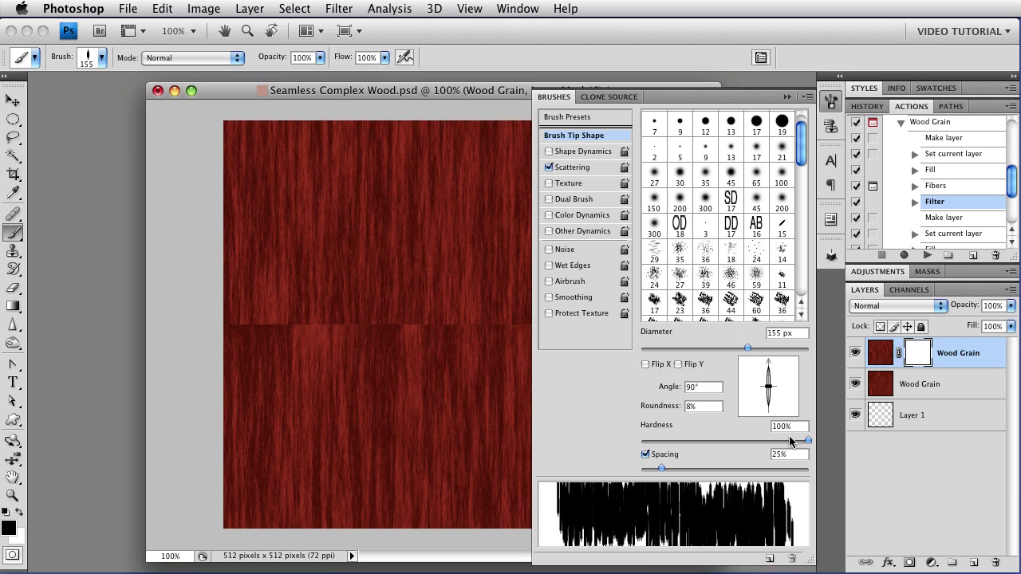
Step: Set brush hardness to 48% and spacing to 48%, leaving the panel menu unused
{"action": "left_click_drag", "start_coordinate": [805, 439], "coordinate": [719, 441]}
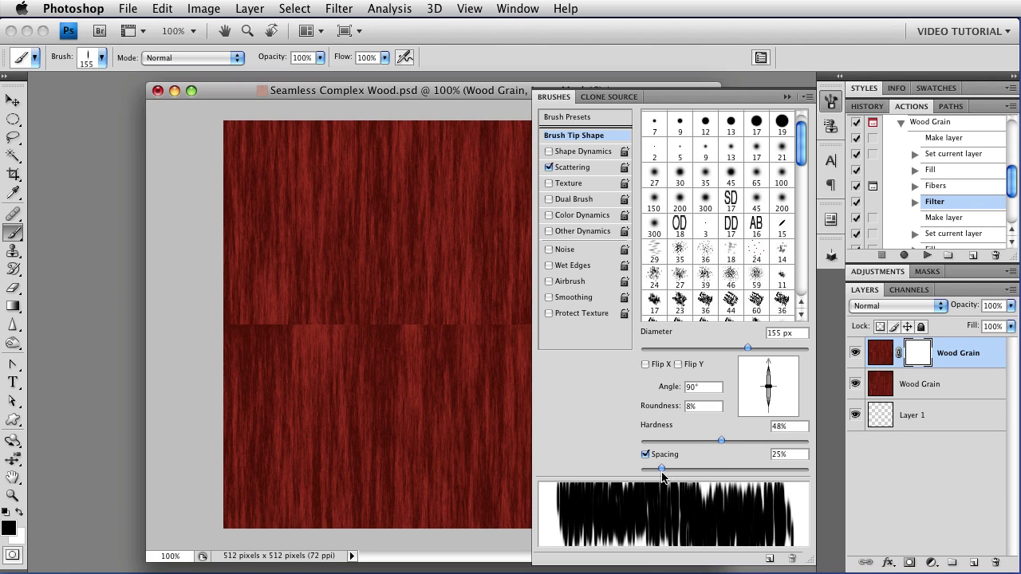
{"action": "left_click_drag", "start_coordinate": [663, 469], "coordinate": [737, 470]}
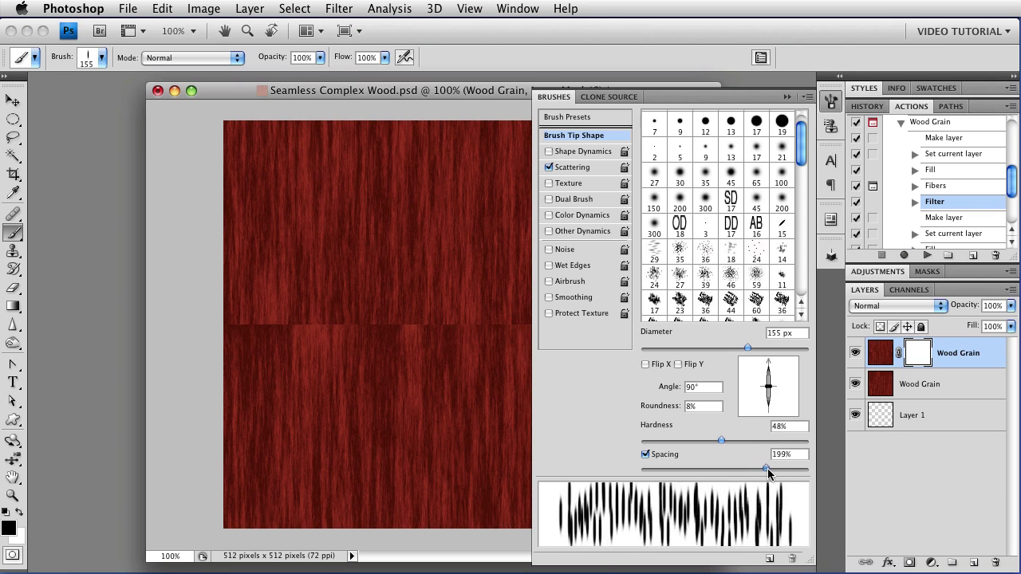
{"action": "mouse_move", "coordinate": [770, 470]}
{"action": "left_mouse_down"}
{"action": "mouse_move", "coordinate": [789, 470]}
{"action": "mouse_move", "coordinate": [680, 477]}
{"action": "left_mouse_up"}
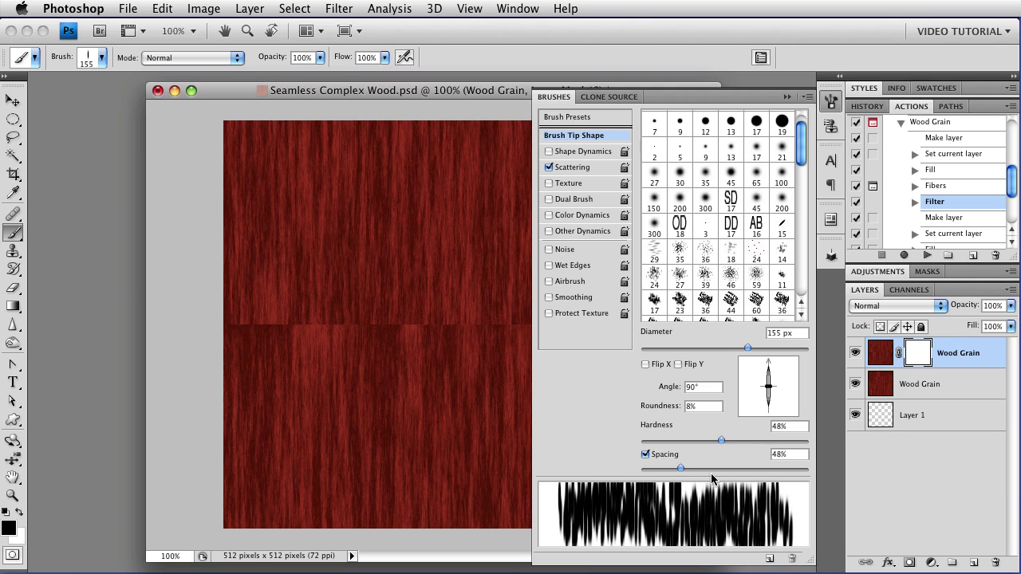
{"action": "left_click", "coordinate": [806, 99]}
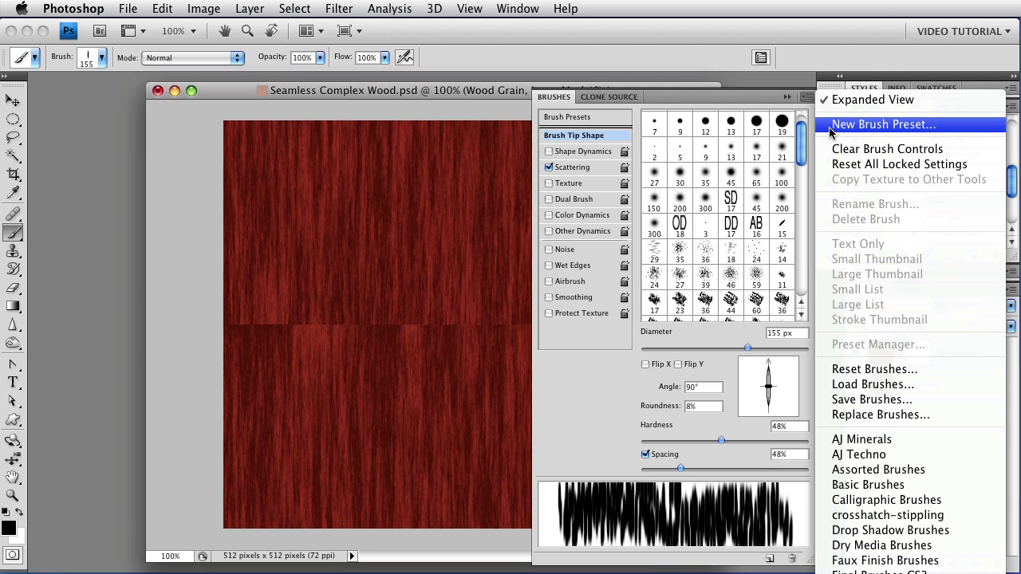
{"action": "left_click", "coordinate": [763, 103]}
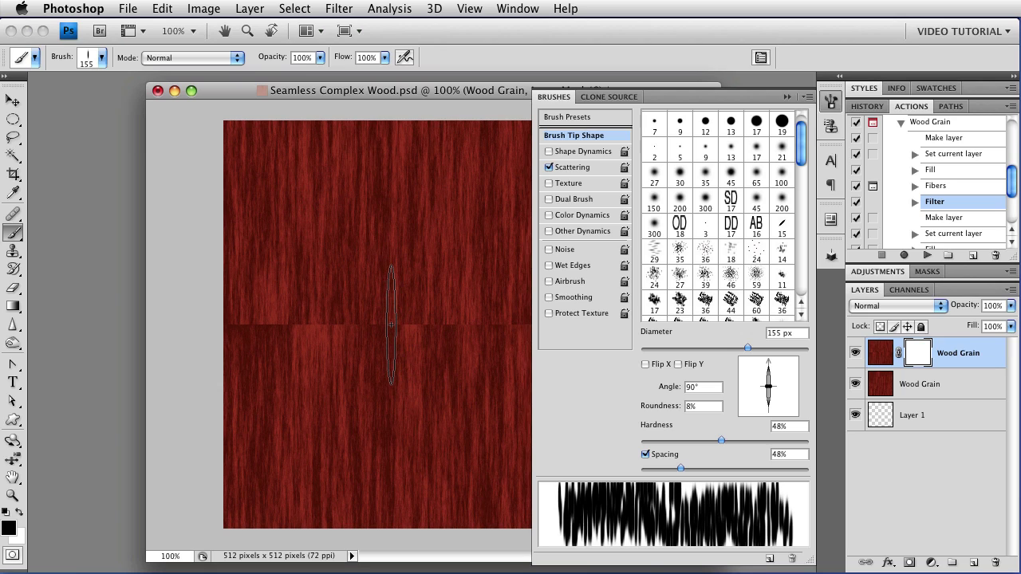
Step: Paint black over the horizontal seam on the mask, then check the mask and lower layer
{"action": "left_click", "coordinate": [786, 99]}
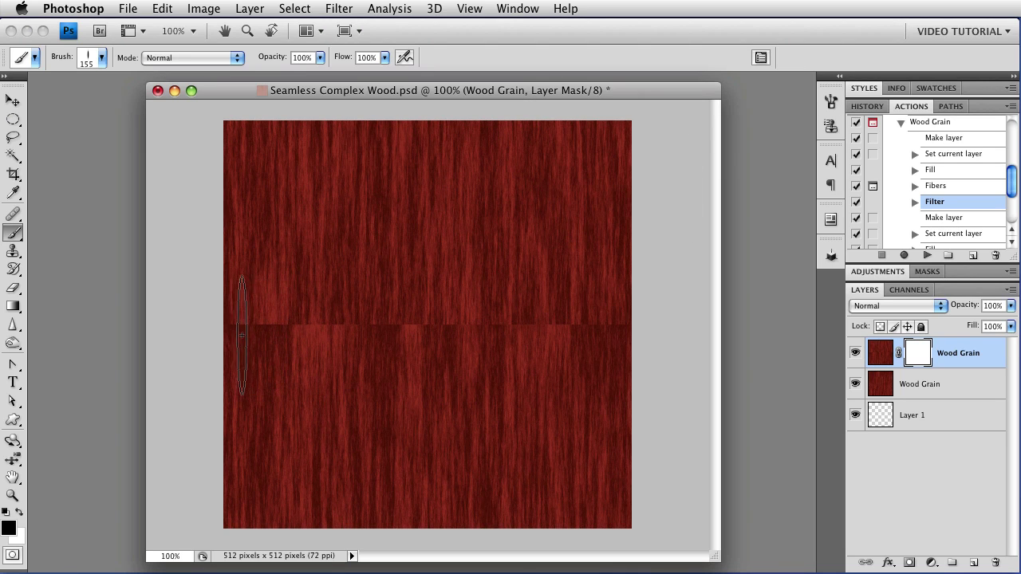
{"action": "mouse_move", "coordinate": [229, 327]}
{"action": "left_mouse_down"}
{"action": "mouse_move", "coordinate": [587, 316]}
{"action": "mouse_move", "coordinate": [707, 351]}
{"action": "left_mouse_up"}
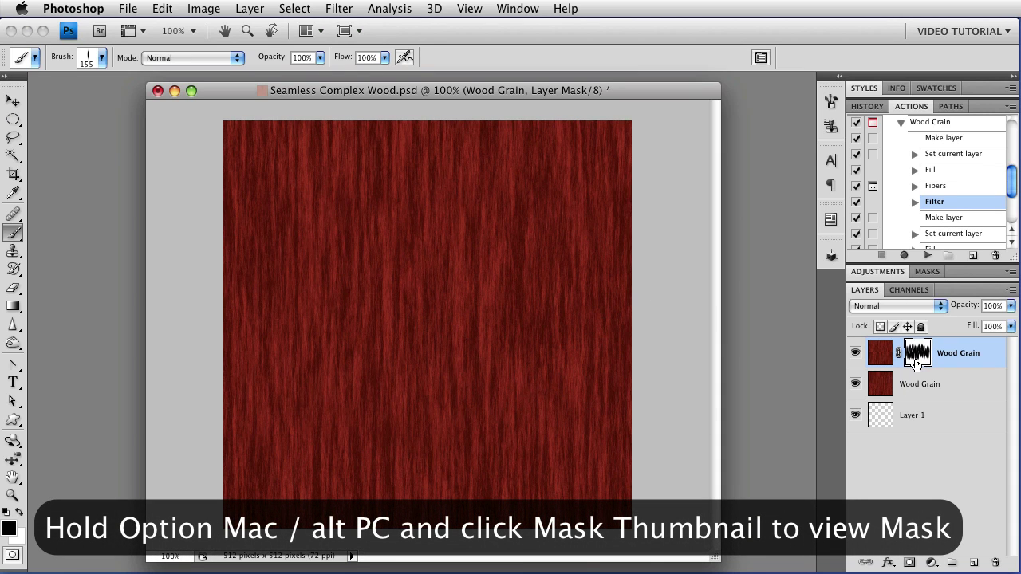
{"action": "left_click", "coordinate": [917, 354], "text": "alt"}
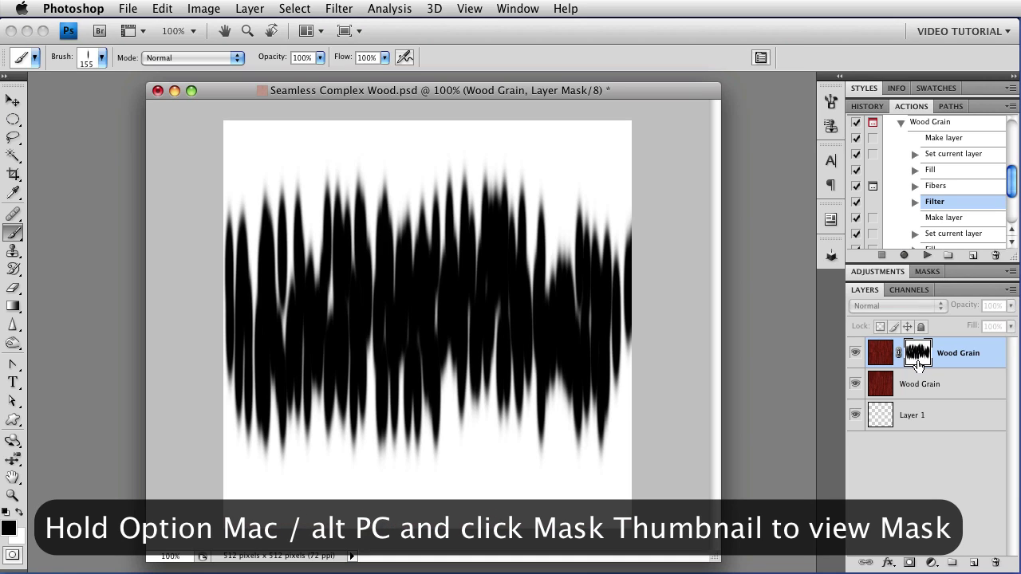
{"action": "left_click", "coordinate": [918, 356], "text": "alt"}
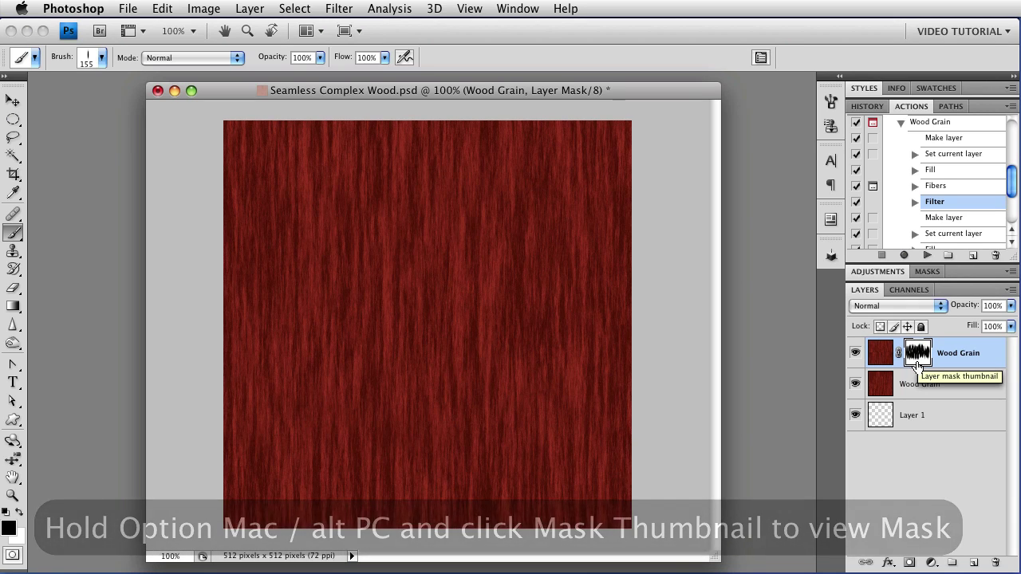
{"action": "left_click", "coordinate": [855, 385]}
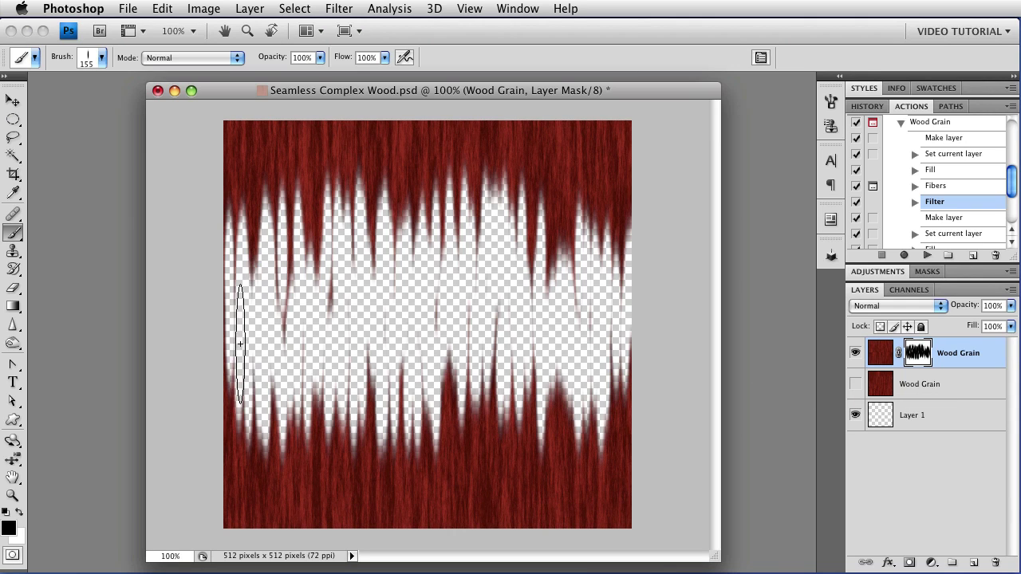
{"action": "left_click", "coordinate": [856, 383]}
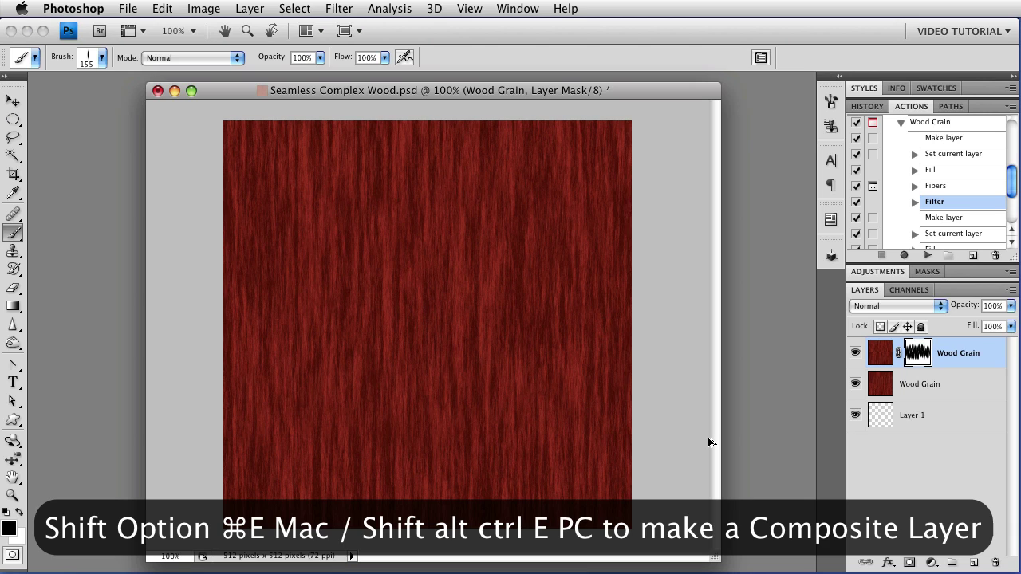
Step: Stamp all visible layers into Layer 2 with Shift+Alt+Ctrl+E and launch Liquify on it
{"action": "key", "text": "ctrl+shift+alt+e"}
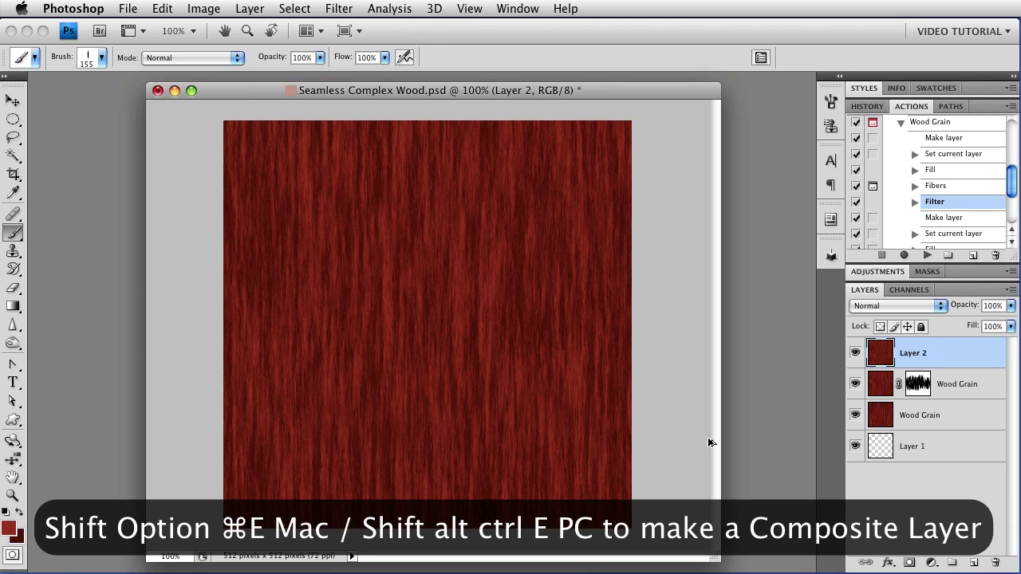
{"action": "left_click", "coordinate": [926, 255]}
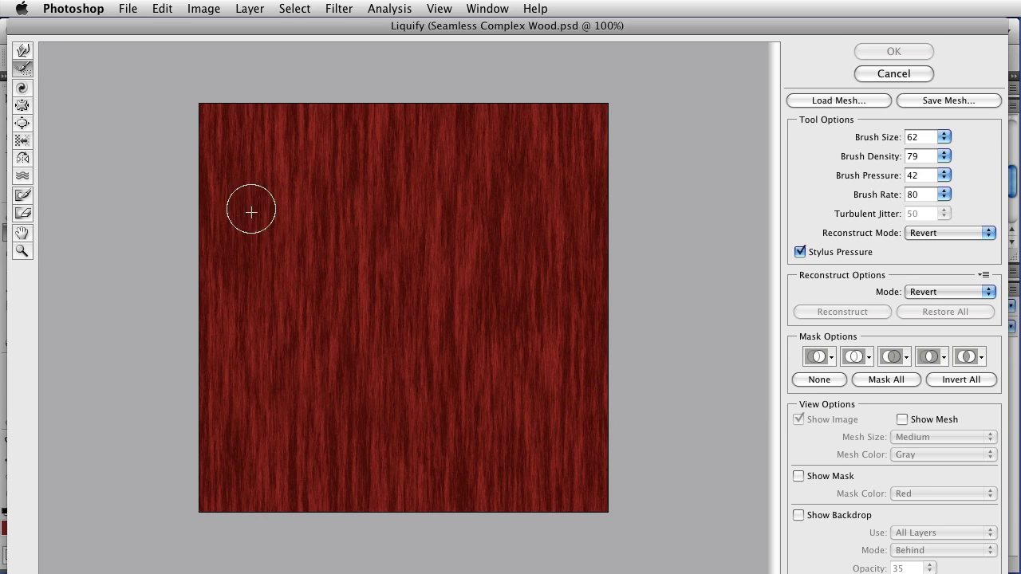
Step: Push the grain with Forward Warp near the top-left and down the left edge
{"action": "left_click", "coordinate": [20, 51]}
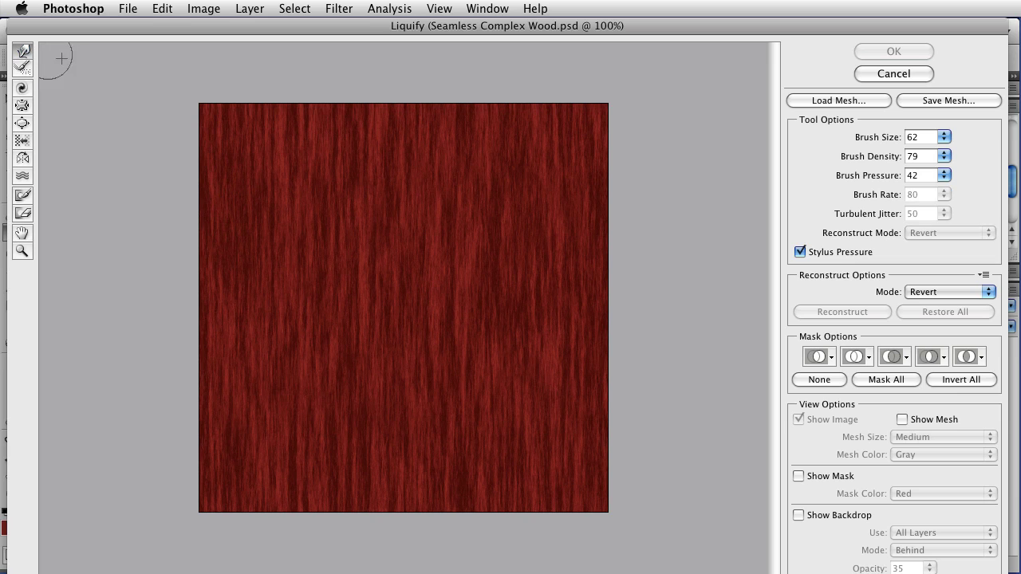
{"action": "left_click_drag", "start_coordinate": [228, 234], "coordinate": [212, 130]}
{"action": "mouse_move", "coordinate": [227, 268]}
{"action": "left_mouse_down"}
{"action": "mouse_move", "coordinate": [244, 558]}
{"action": "mouse_move", "coordinate": [221, 572]}
{"action": "left_mouse_up"}
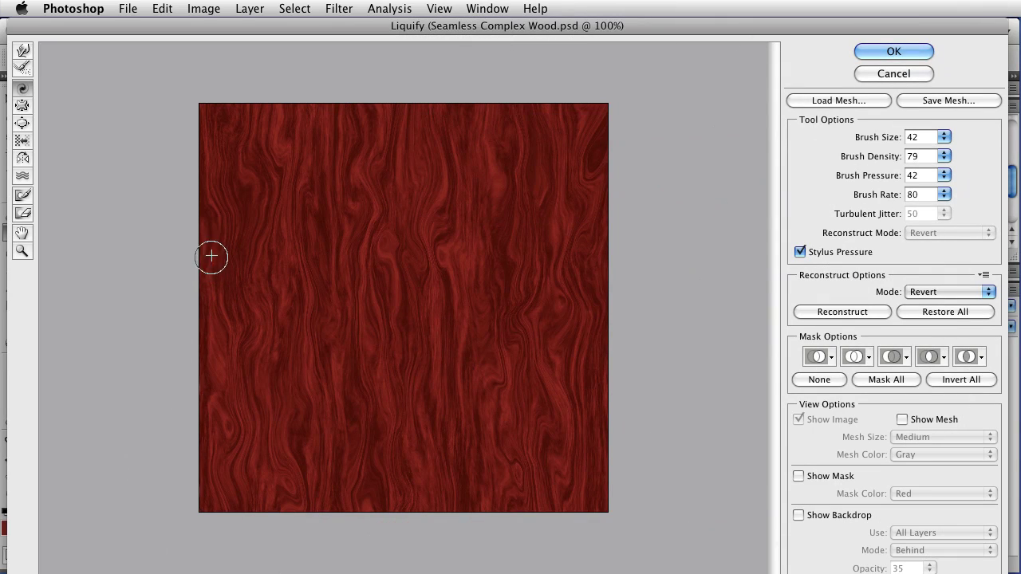
{"action": "left_click", "coordinate": [19, 90]}
Step: Reconstruct the bottom edge's original grain in Revert mode, then apply the Liquify result
{"action": "left_click", "coordinate": [22, 70]}
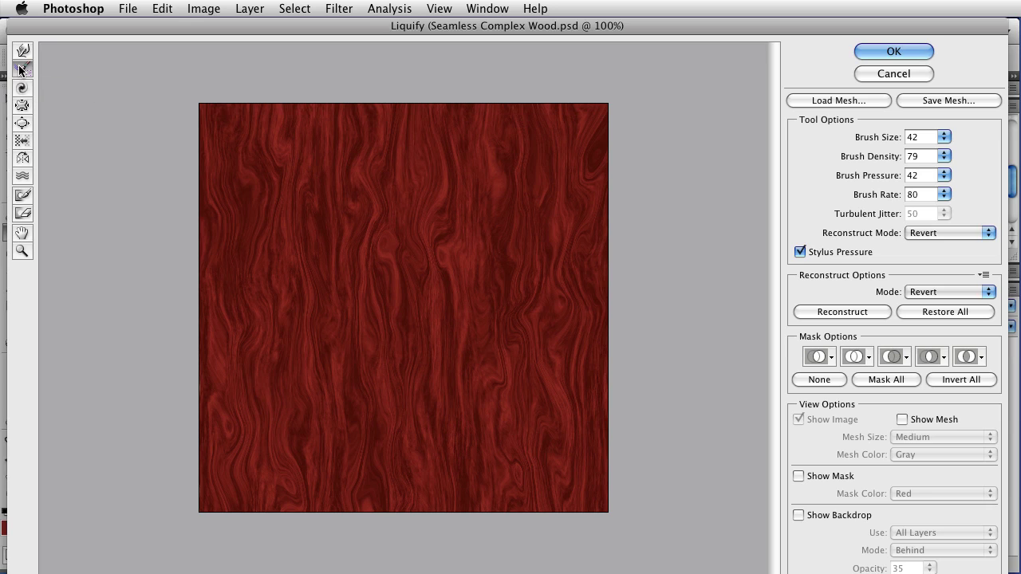
{"action": "left_click", "coordinate": [916, 233]}
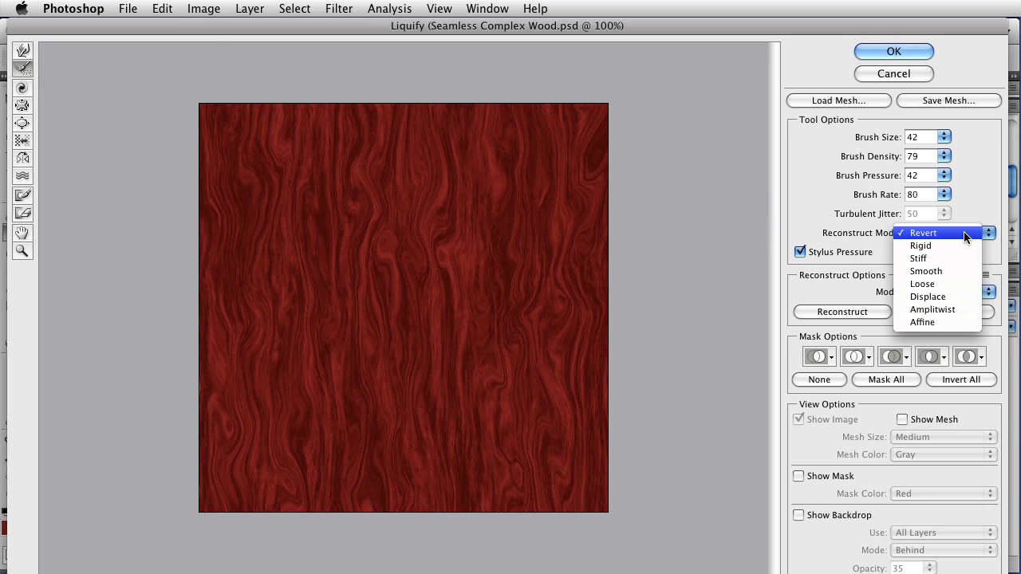
{"action": "left_click", "coordinate": [963, 234]}
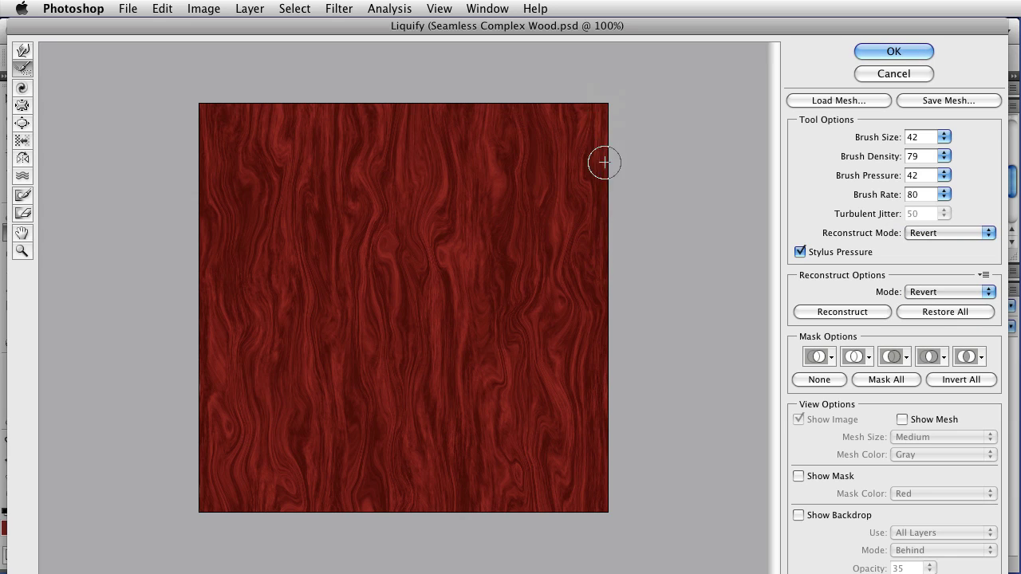
{"action": "mouse_move", "coordinate": [604, 508]}
{"action": "left_mouse_down"}
{"action": "mouse_move", "coordinate": [510, 505]}
{"action": "mouse_move", "coordinate": [535, 514]}
{"action": "mouse_move", "coordinate": [388, 496]}
{"action": "mouse_move", "coordinate": [431, 509]}
{"action": "mouse_move", "coordinate": [257, 516]}
{"action": "mouse_move", "coordinate": [240, 499]}
{"action": "left_mouse_up"}
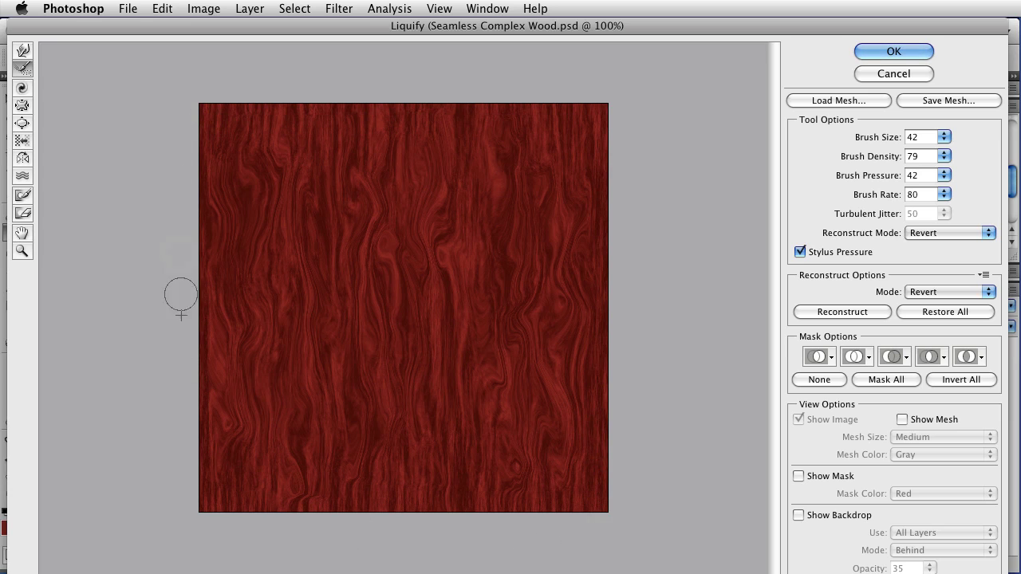
{"action": "left_click", "coordinate": [891, 53]}
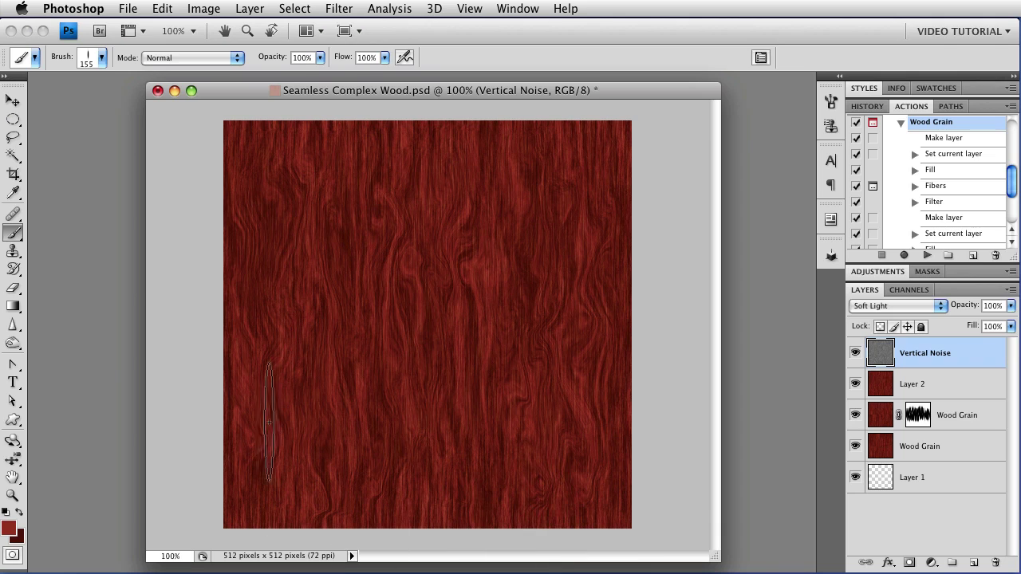
Step: Select Layer 2 and offset it +256 px horizontally and vertically with Wrap Around
{"action": "left_click", "coordinate": [910, 386]}
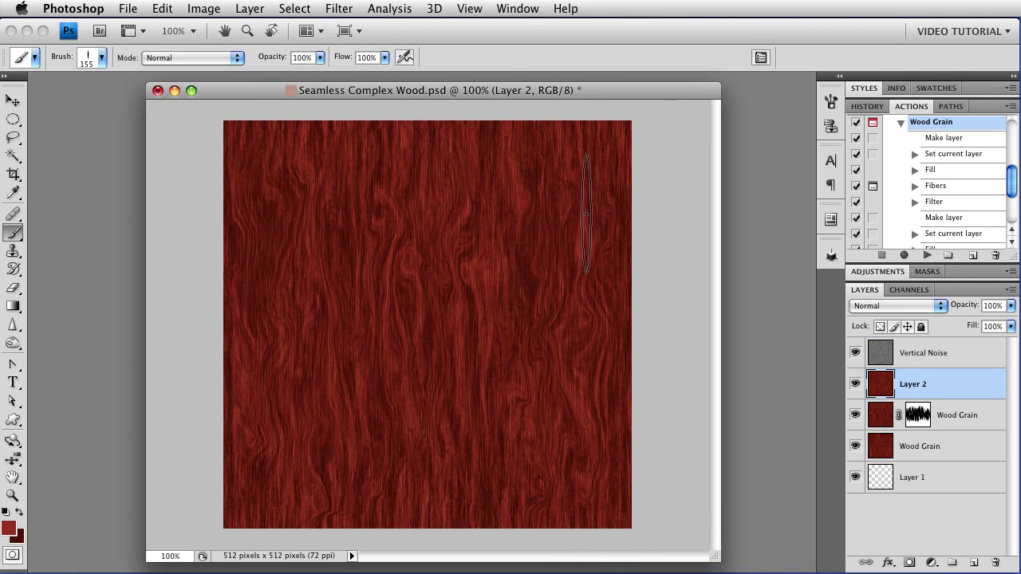
{"action": "left_click", "coordinate": [338, 9]}
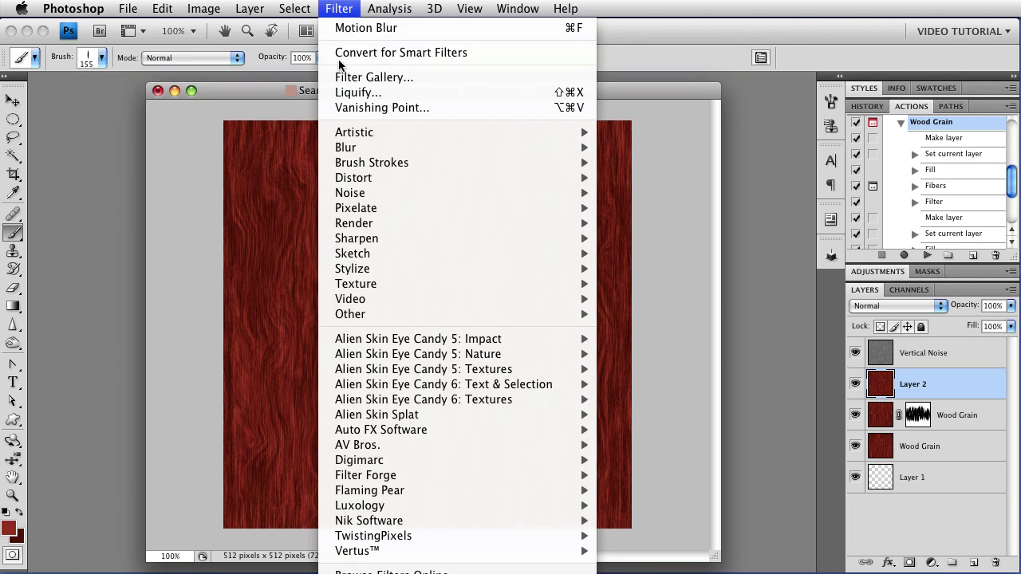
{"action": "mouse_move", "coordinate": [377, 316]}
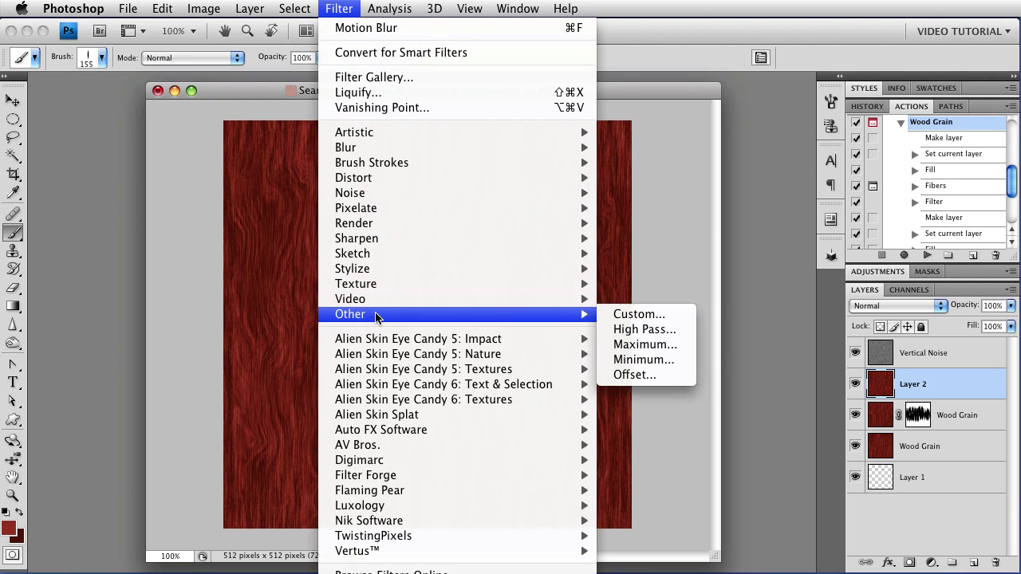
{"action": "left_click", "coordinate": [634, 375]}
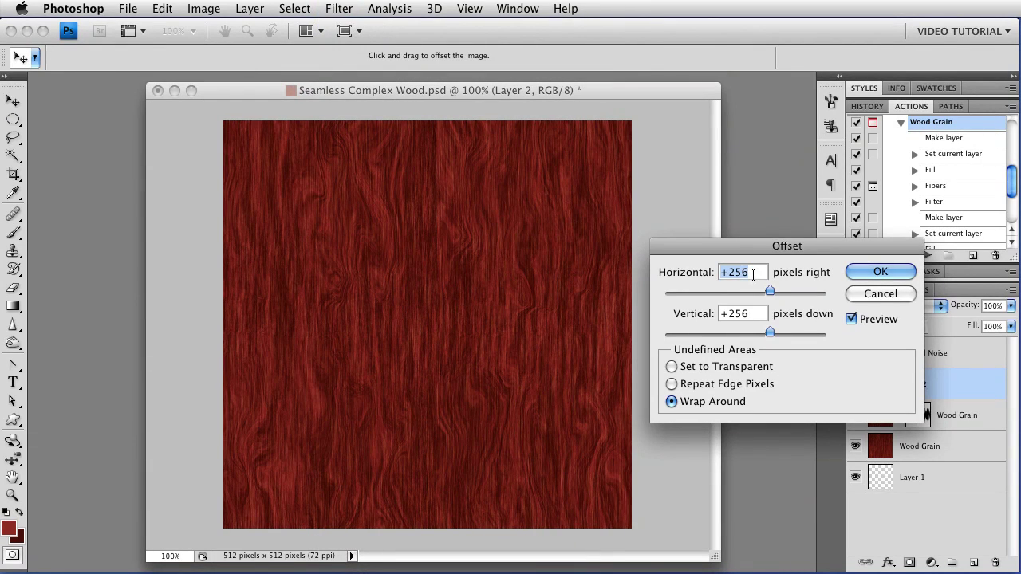
{"action": "left_click", "coordinate": [876, 271]}
{"action": "key", "text": "b"}
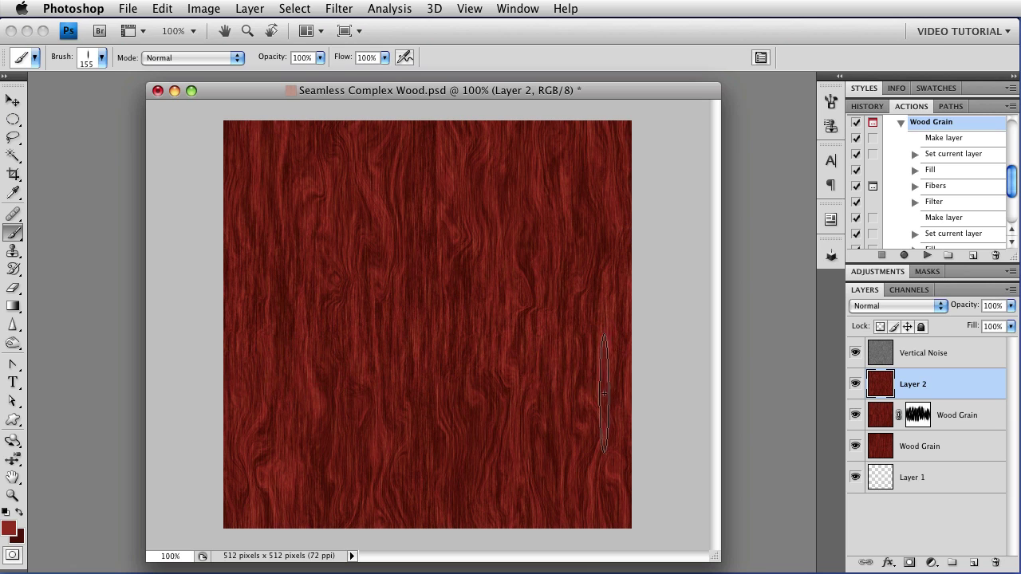
Step: Reopen Liquify, warp the centre seam, reconstruct the right edge, and apply the changes
{"action": "left_click", "coordinate": [346, 9]}
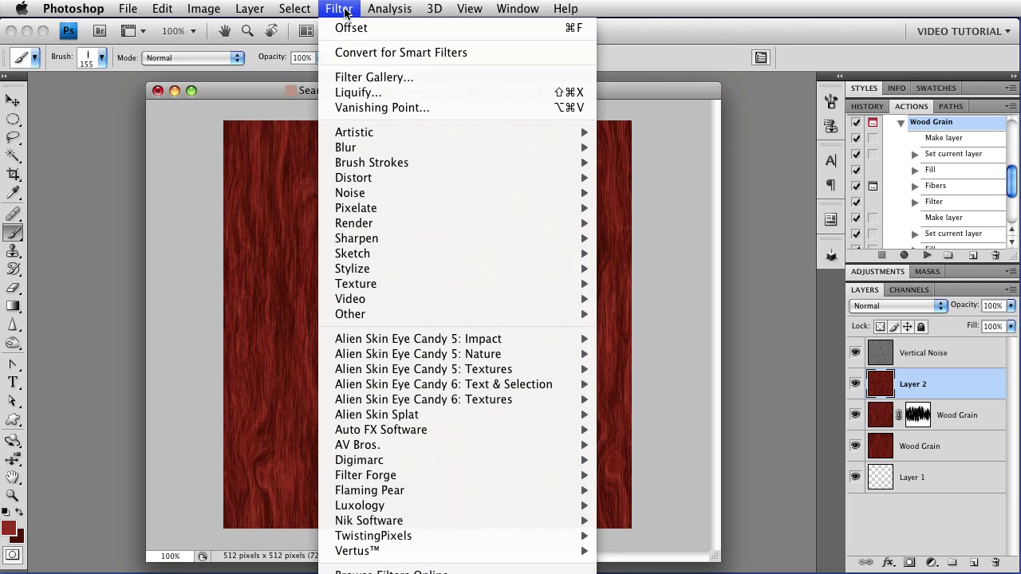
{"action": "left_click", "coordinate": [352, 94]}
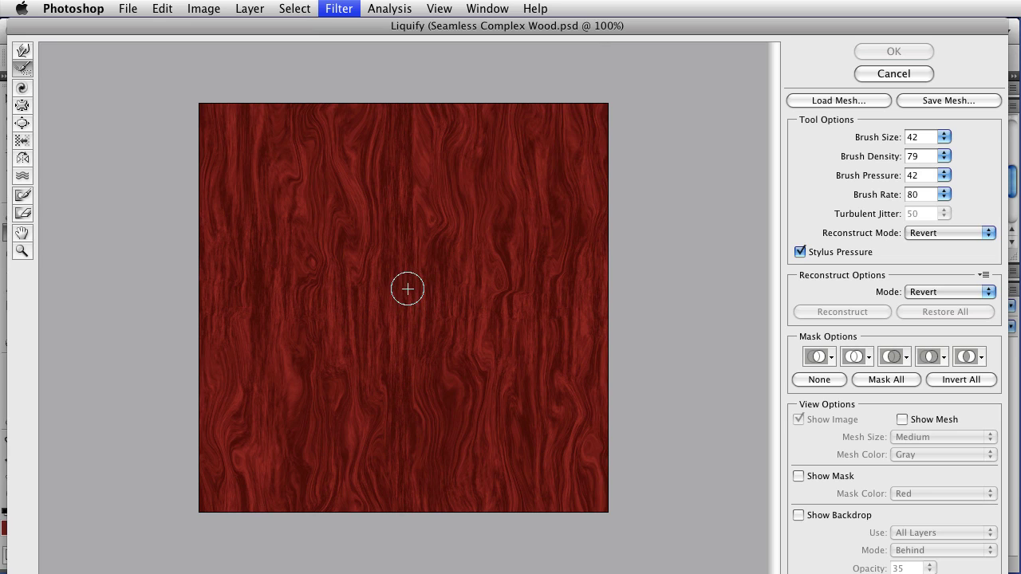
{"action": "left_click", "coordinate": [25, 52]}
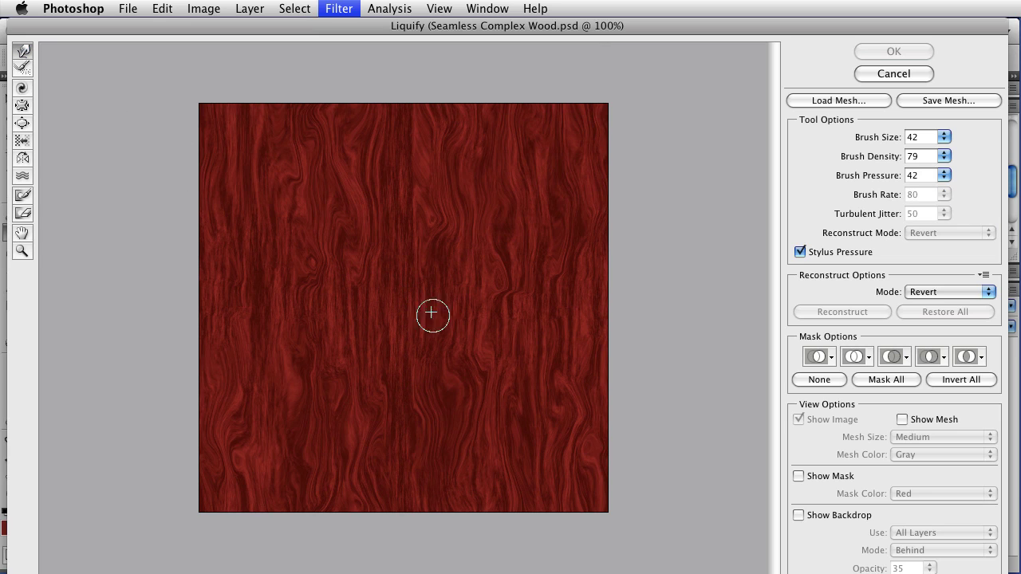
{"action": "left_click_drag", "start_coordinate": [401, 319], "coordinate": [406, 319]}
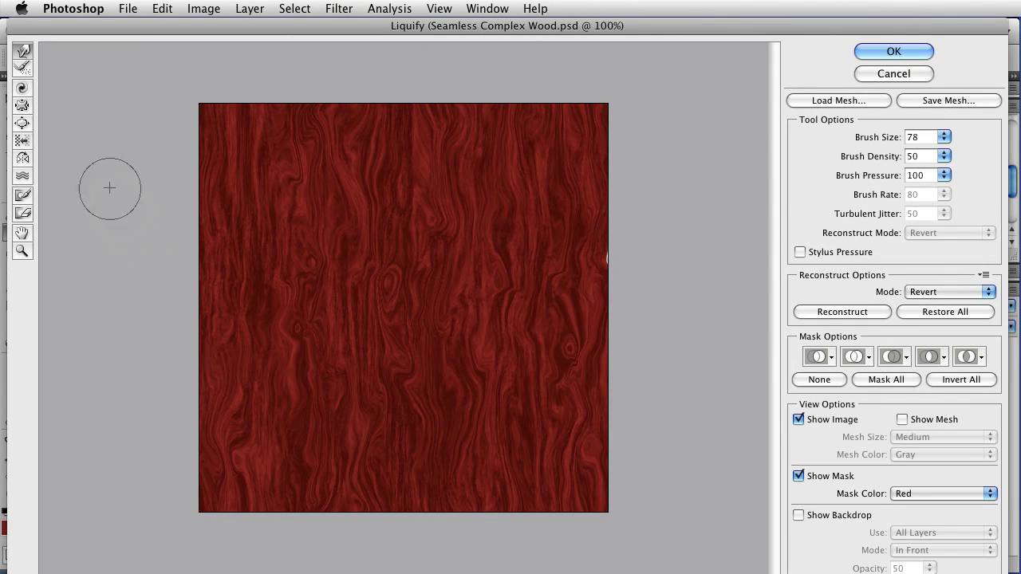
{"action": "left_click", "coordinate": [22, 68]}
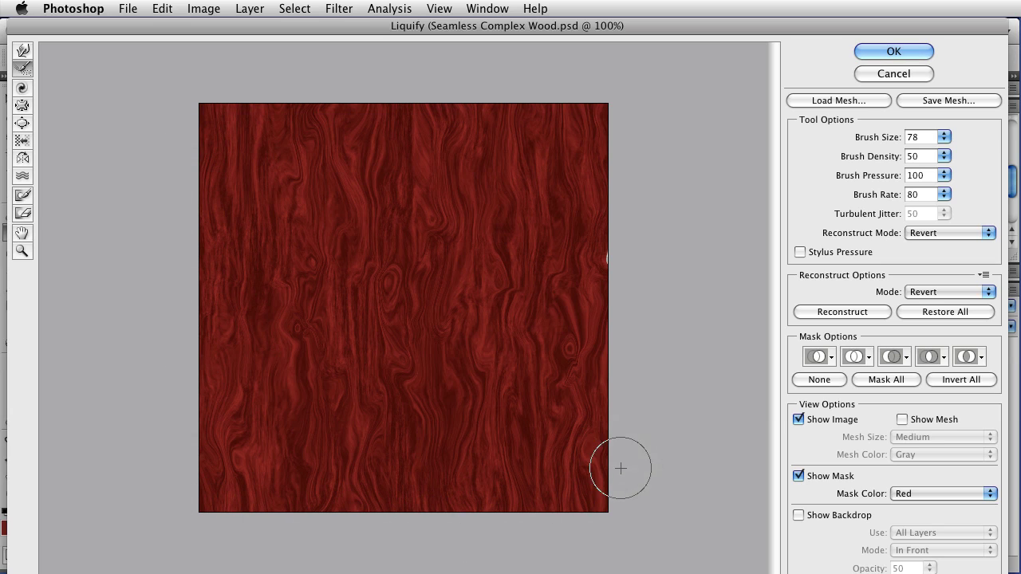
{"action": "left_click_drag", "start_coordinate": [621, 468], "coordinate": [608, 98]}
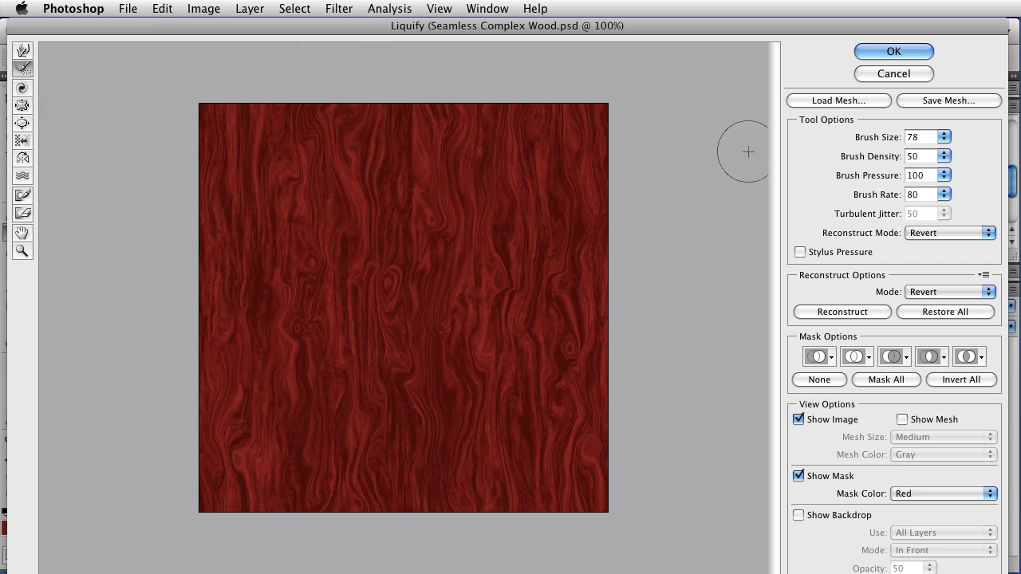
{"action": "left_click", "coordinate": [869, 54]}
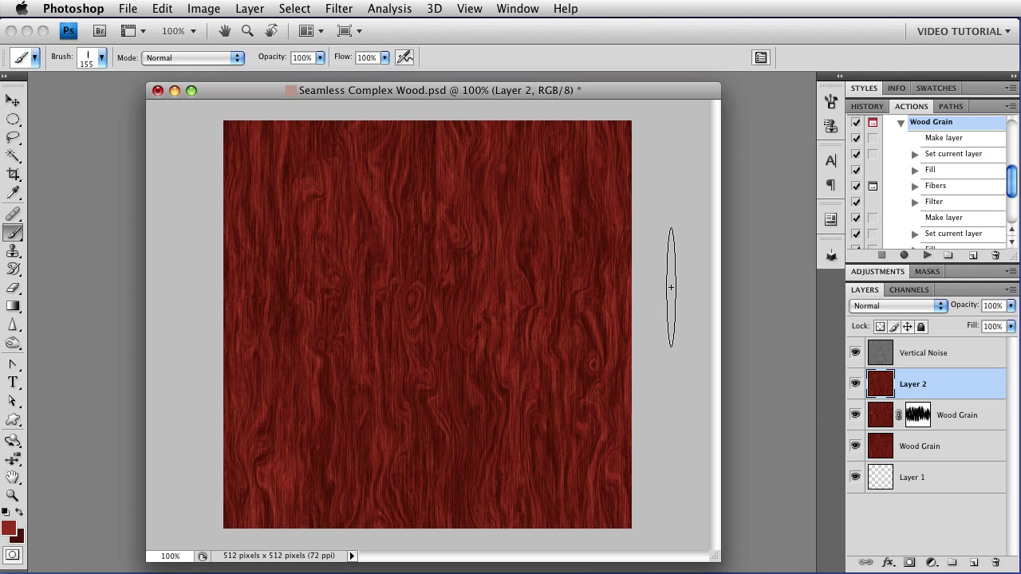
{"action": "left_click", "coordinate": [343, 8]}
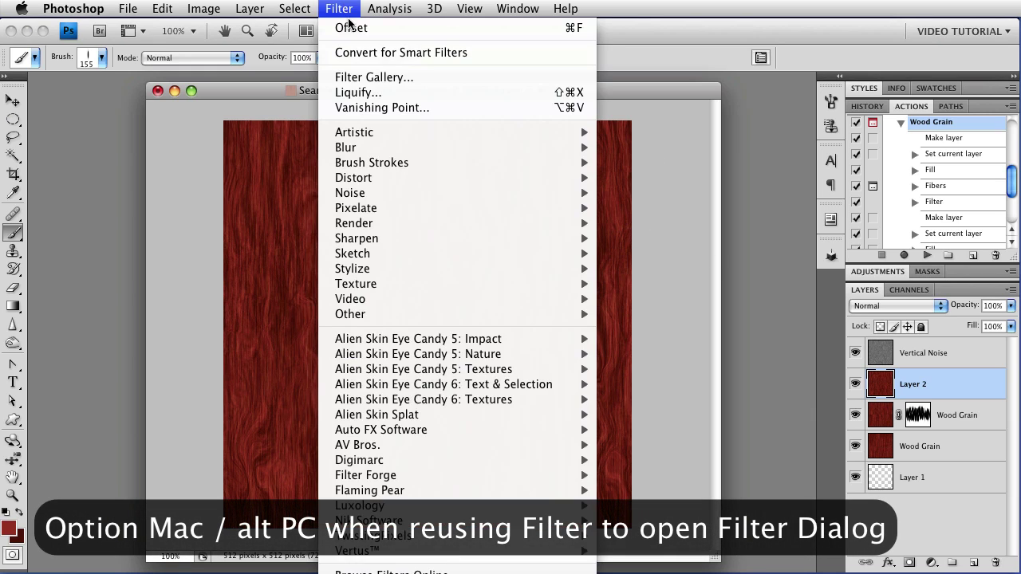
{"action": "left_click", "coordinate": [351, 28], "text": "alt"}
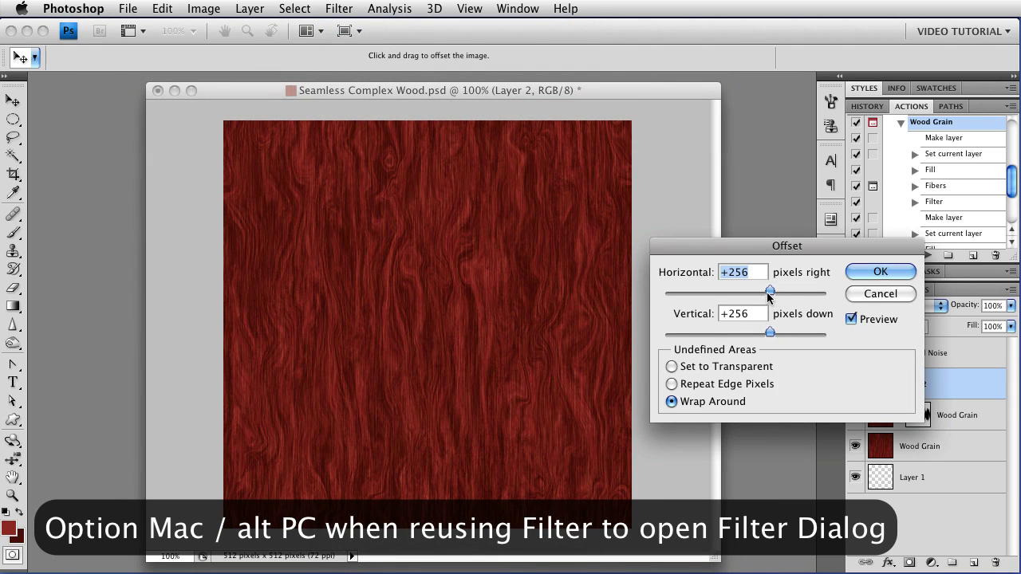
{"action": "left_click_drag", "start_coordinate": [770, 292], "coordinate": [720, 291]}
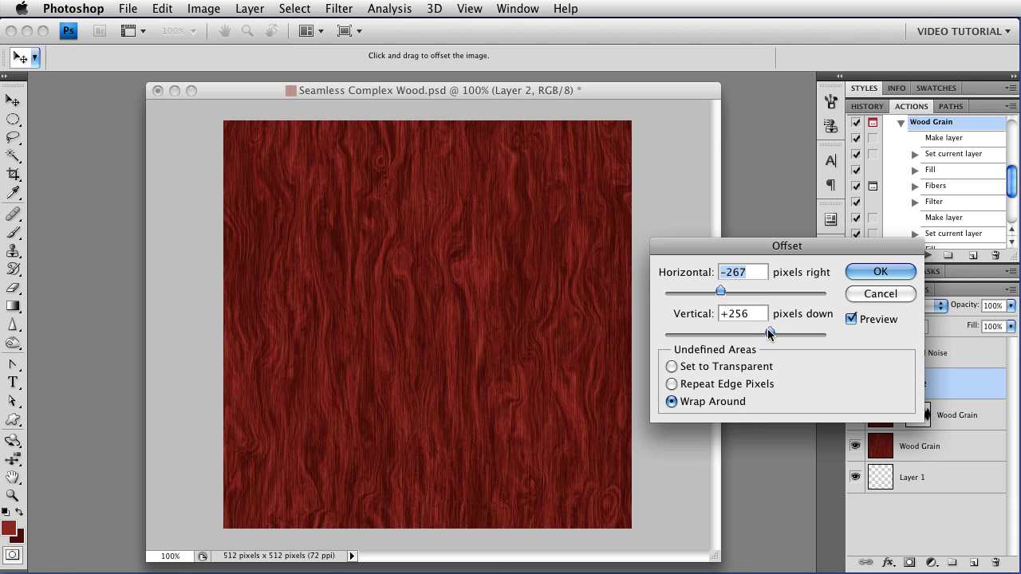
{"action": "left_click_drag", "start_coordinate": [768, 329], "coordinate": [743, 334]}
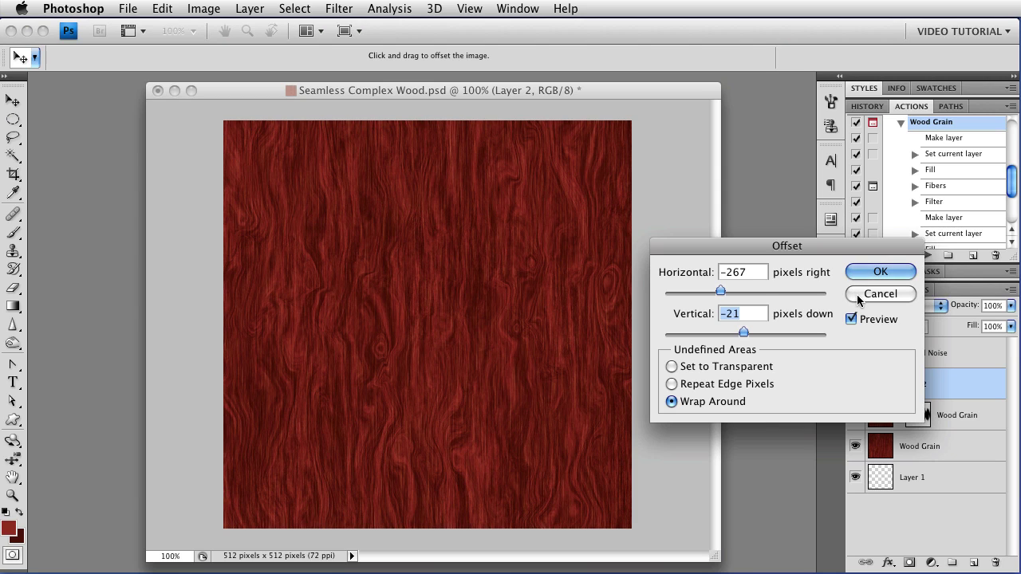
{"action": "left_click", "coordinate": [857, 293]}
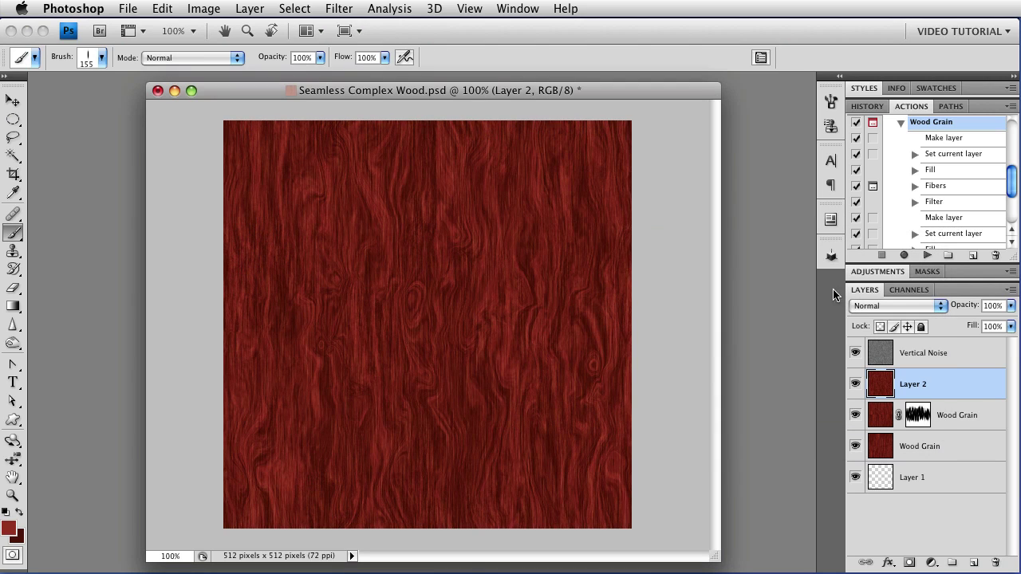
Step: Set the Vertical Noise layer's blend mode to Normal, undoing stray red brush strokes
{"action": "left_click", "coordinate": [913, 357]}
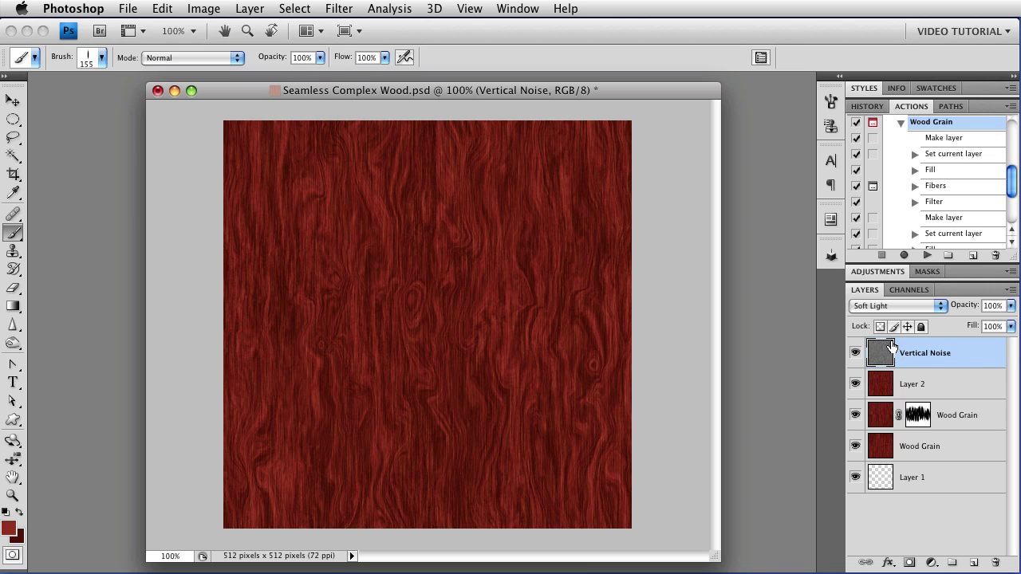
{"action": "left_click", "coordinate": [894, 306]}
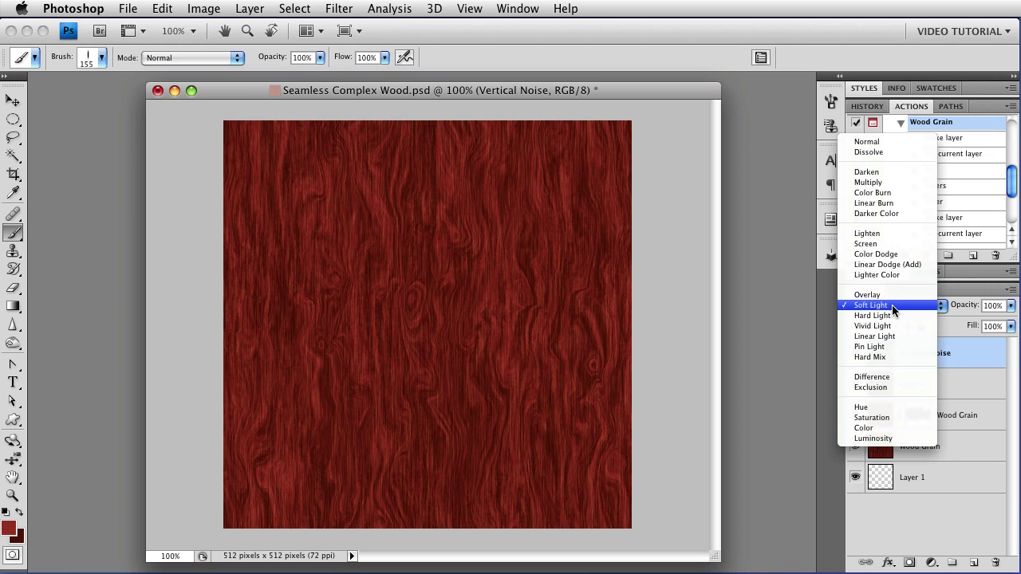
{"action": "left_click", "coordinate": [884, 142]}
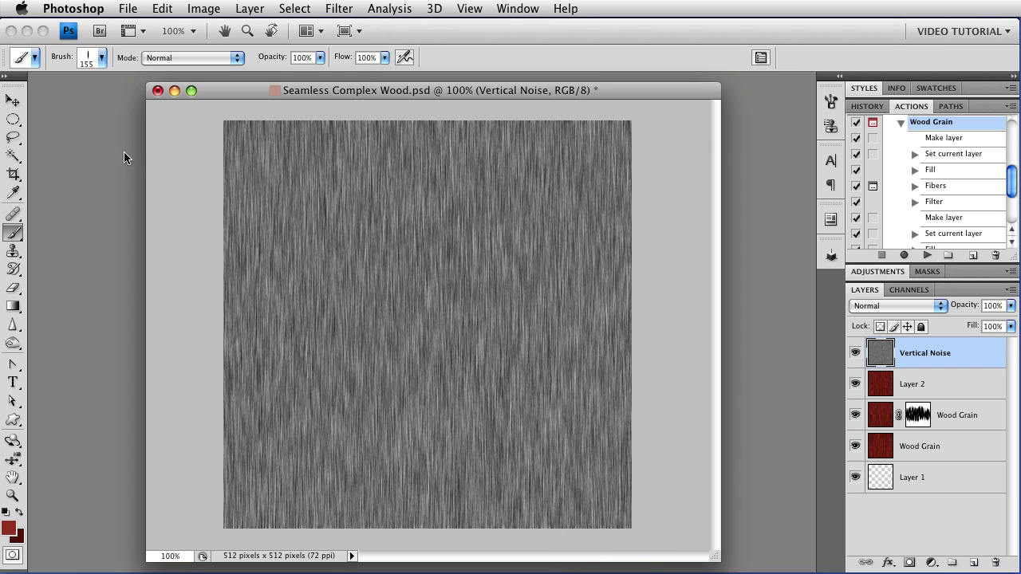
{"action": "left_click_drag", "start_coordinate": [630, 523], "coordinate": [591, 522]}
{"action": "key", "text": "ctrl+z"}
{"action": "left_click", "coordinate": [410, 292]}
{"action": "key", "text": "ctrl+z"}
Step: Free-transform the Vertical Noise layer, dragging its top edge up so it extends past the canvas
{"action": "key", "text": "v"}
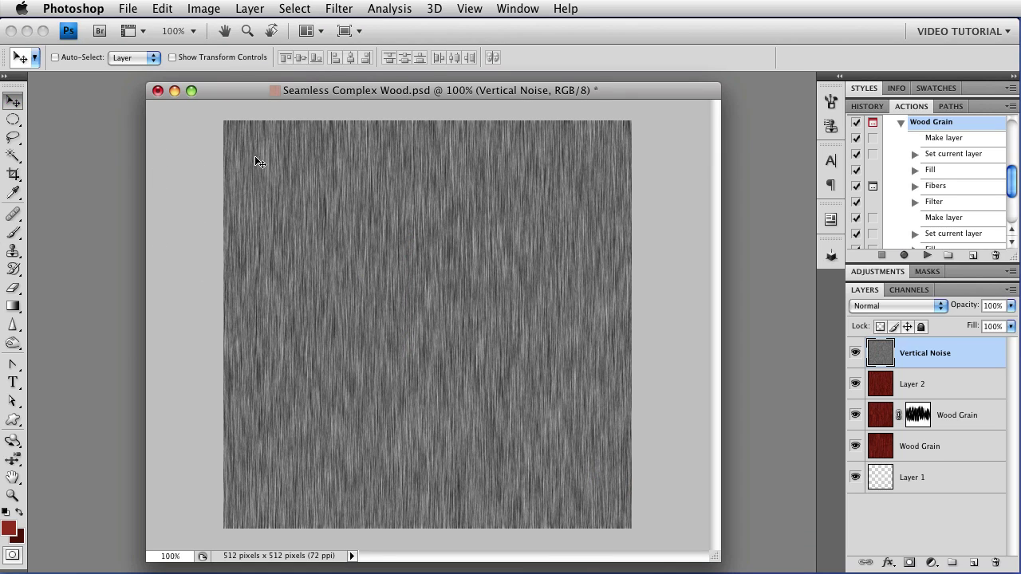
{"action": "key", "text": "ctrl+t"}
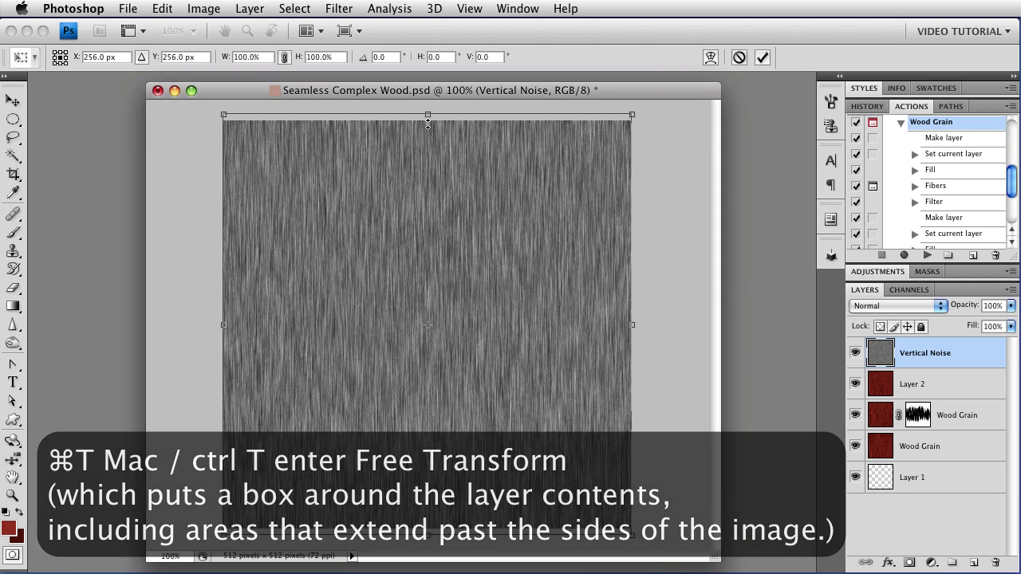
{"action": "mouse_move", "coordinate": [429, 115]}
{"action": "left_mouse_down"}
{"action": "mouse_move", "coordinate": [428, 147]}
{"action": "mouse_move", "coordinate": [428, 107]}
{"action": "left_mouse_up"}
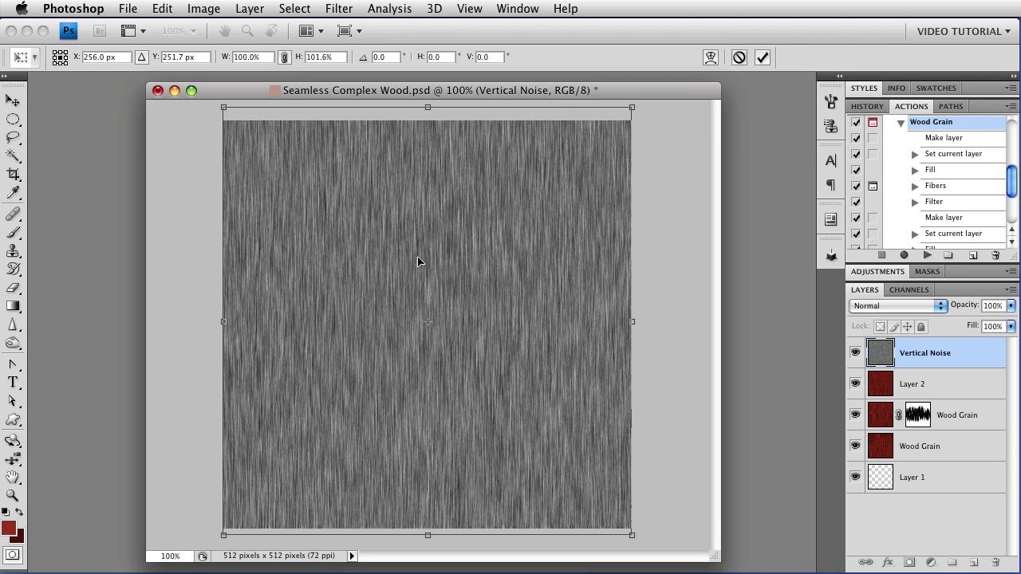
{"action": "key", "text": "Escape"}
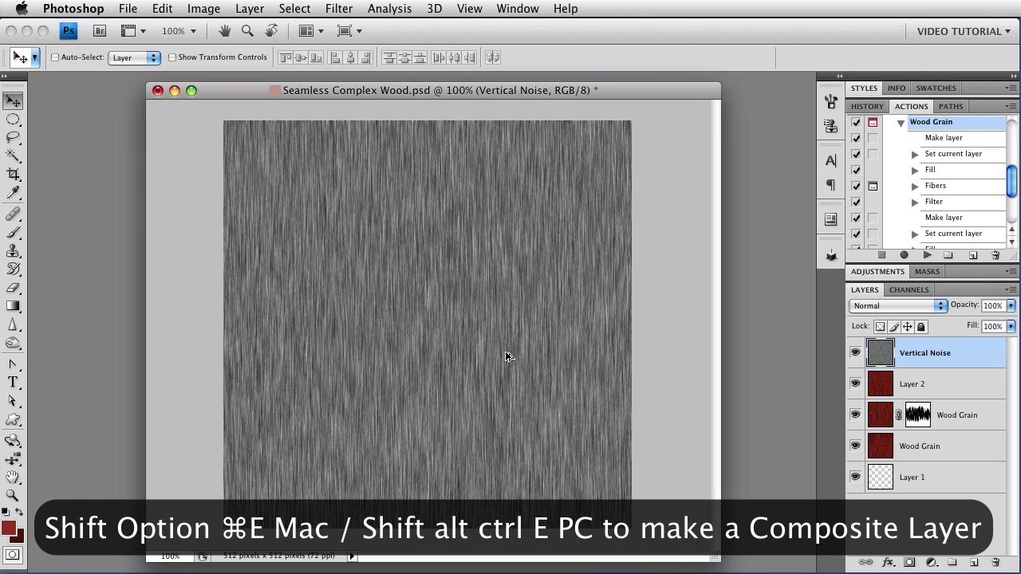
Step: Stamp a merged Layer 3, offset it +256/+256 with Wrap Around, and copy the Wood Grain mask onto it
{"action": "key", "text": "shift+alt+ctrl+e"}
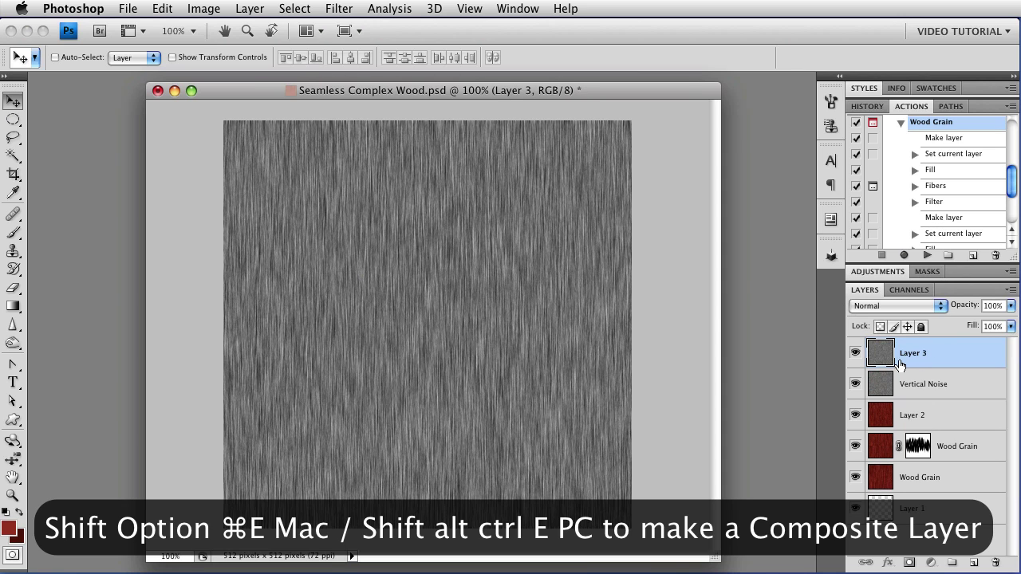
{"action": "left_click", "coordinate": [340, 10]}
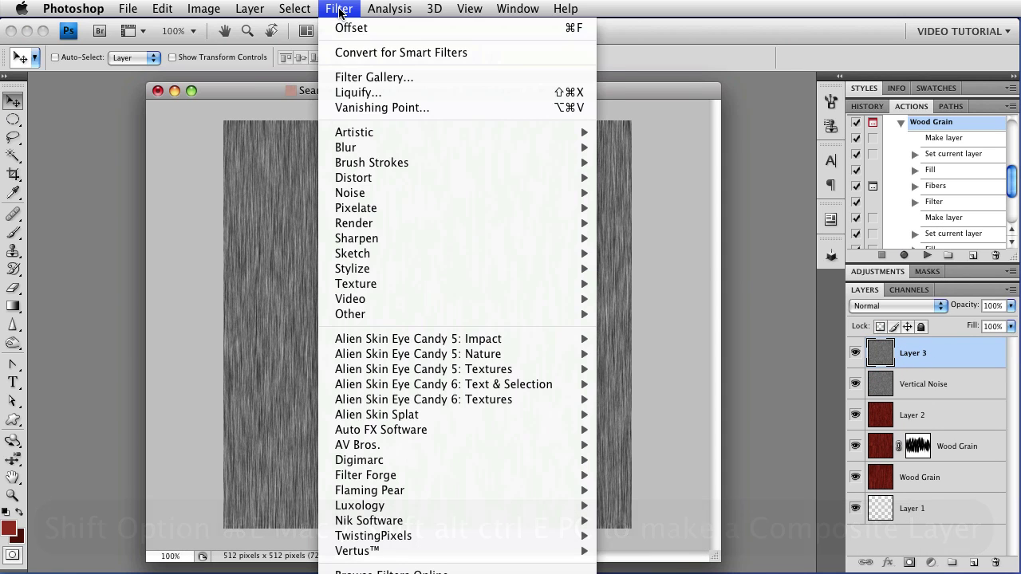
{"action": "mouse_move", "coordinate": [372, 318]}
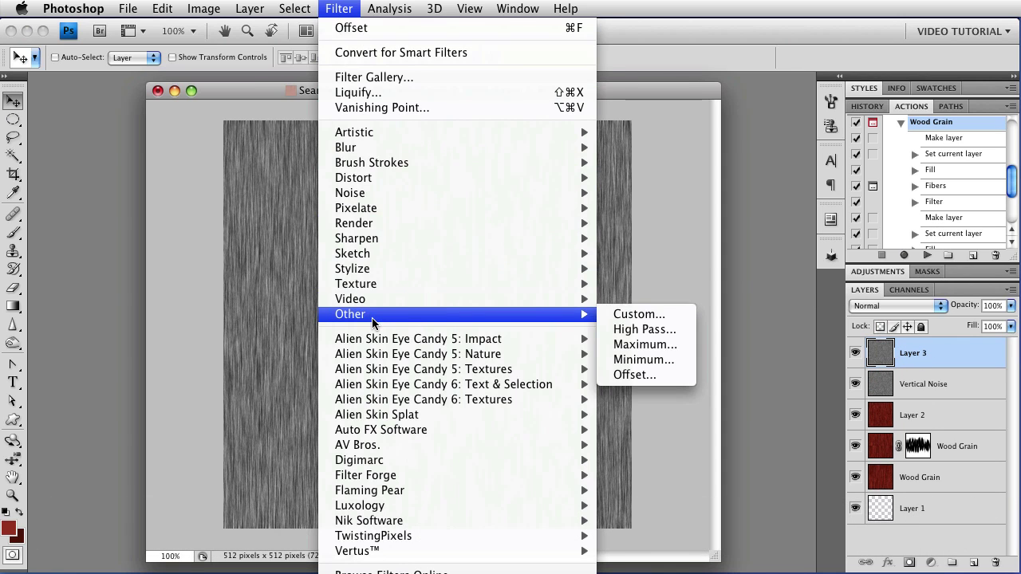
{"action": "left_click", "coordinate": [646, 377]}
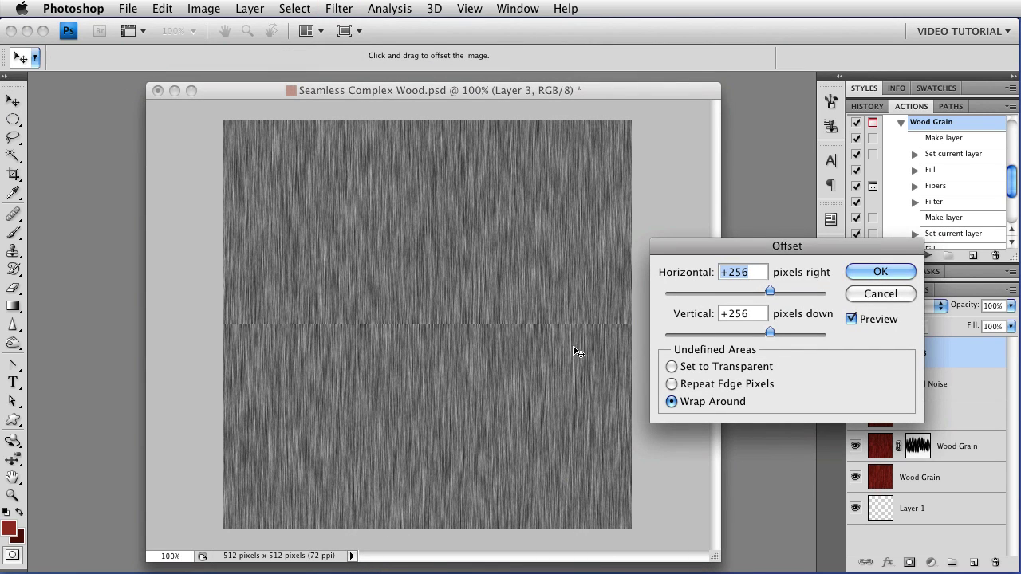
{"action": "left_click", "coordinate": [862, 273]}
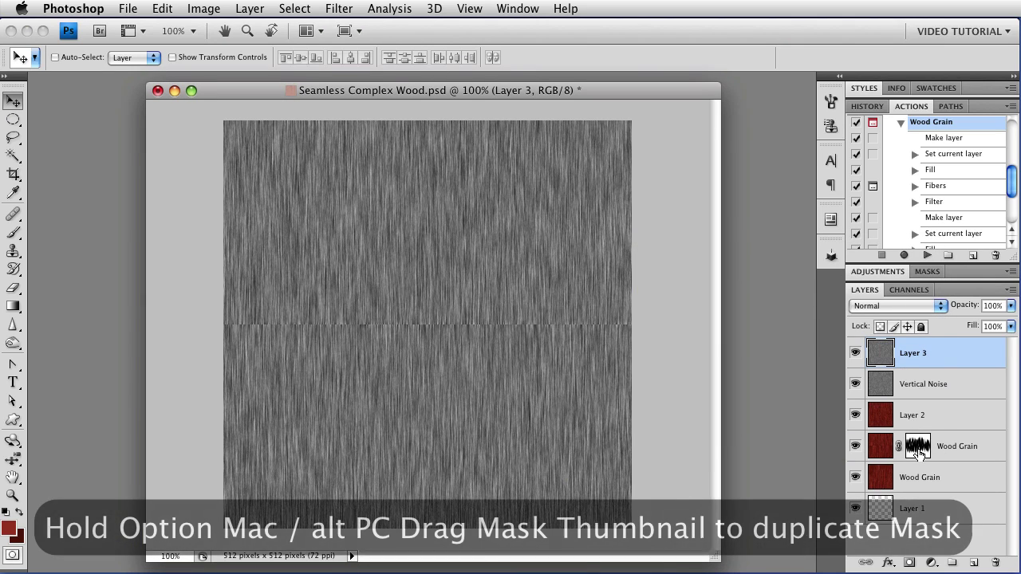
{"action": "left_click_drag", "start_coordinate": [917, 449], "coordinate": [923, 361]}
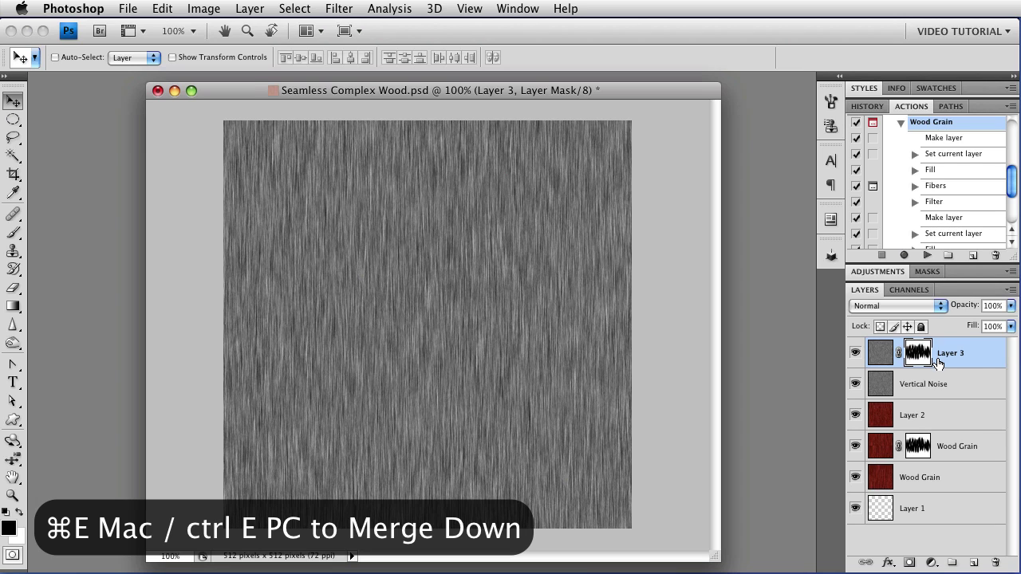
Step: Merge Layer 3 down into Vertical Noise and set the merged layer to Soft Light
{"action": "key", "text": "super+e"}
{"action": "left_click", "coordinate": [890, 308]}
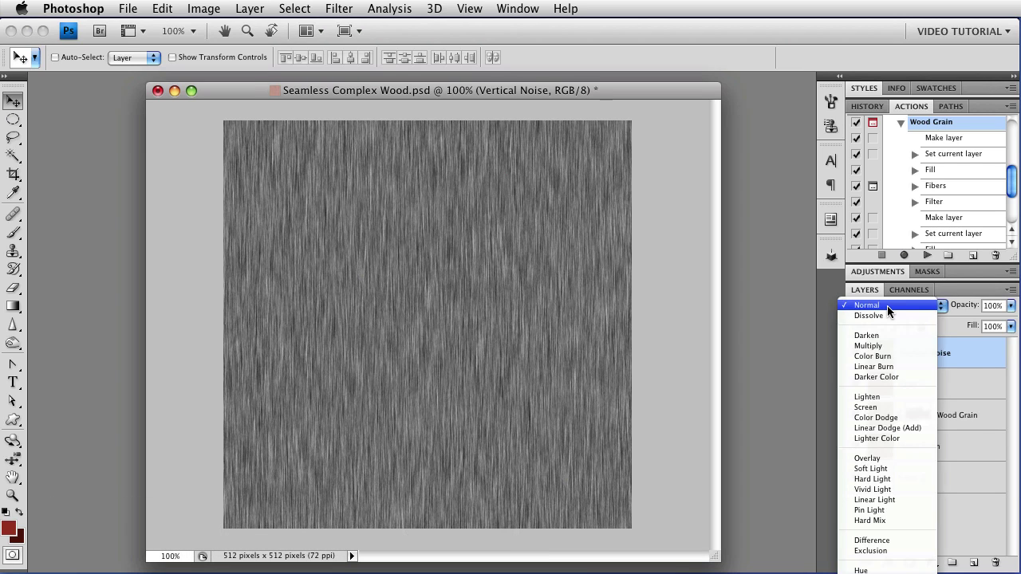
{"action": "left_click", "coordinate": [892, 469]}
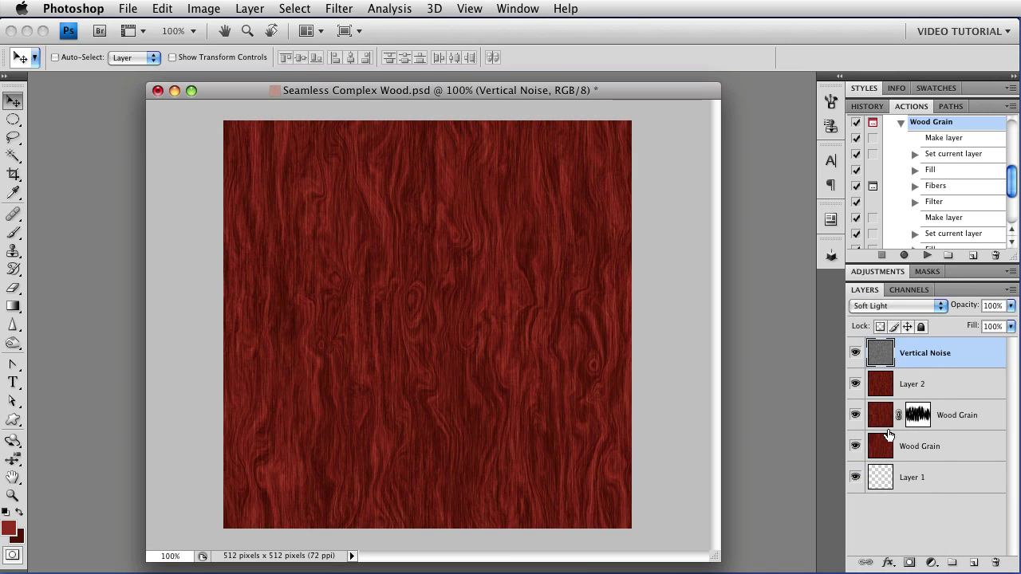